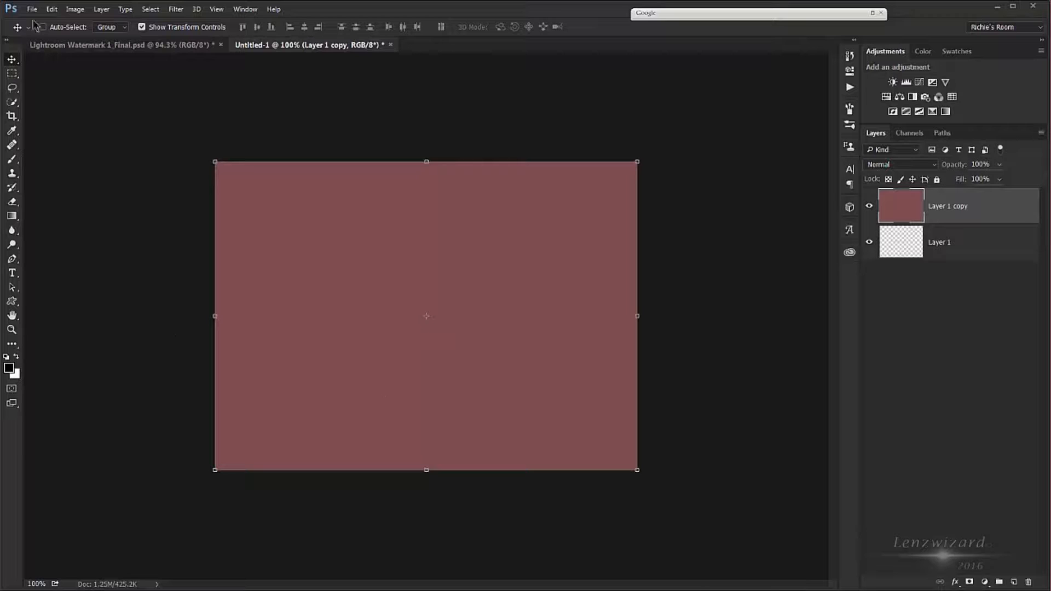
# - Start a new document and name it Lightroom Watermarks
pyautogui.click(32, 9)
pyautogui.click(39, 25)
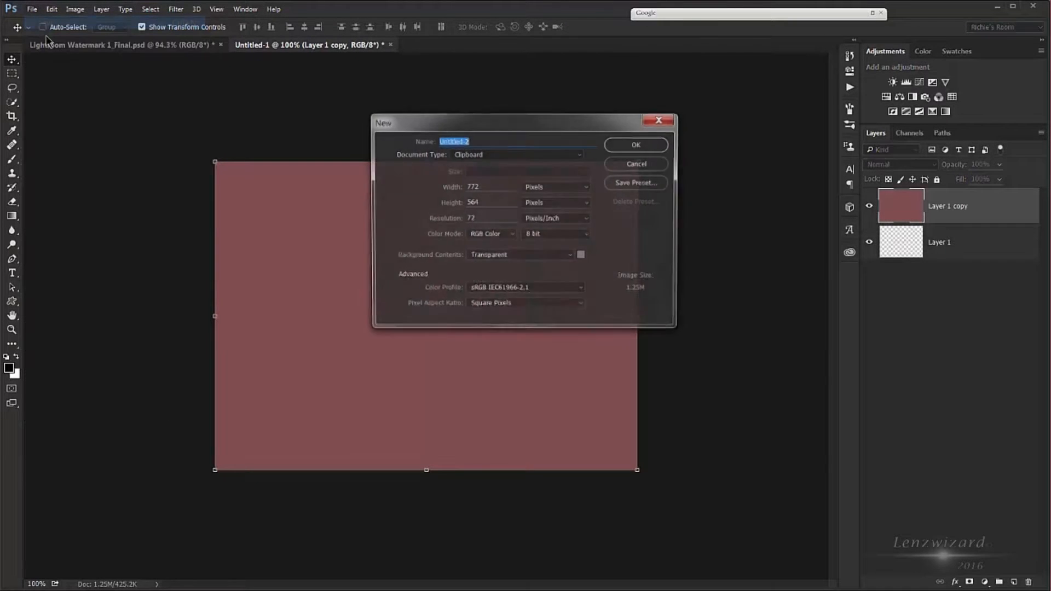
pyautogui.write('Light')
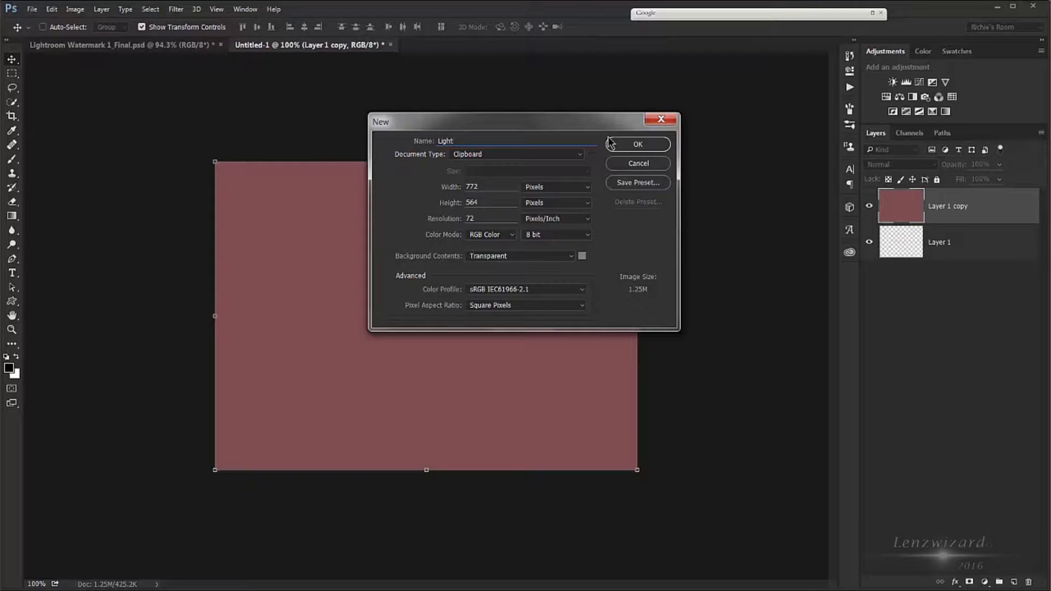
pyautogui.write('room Waterma')
pyautogui.press('BackSpace')
pyautogui.write('arks')
pyautogui.press('BackSpace')
pyautogui.press('BackSpace')
pyautogui.press('BackSpace')
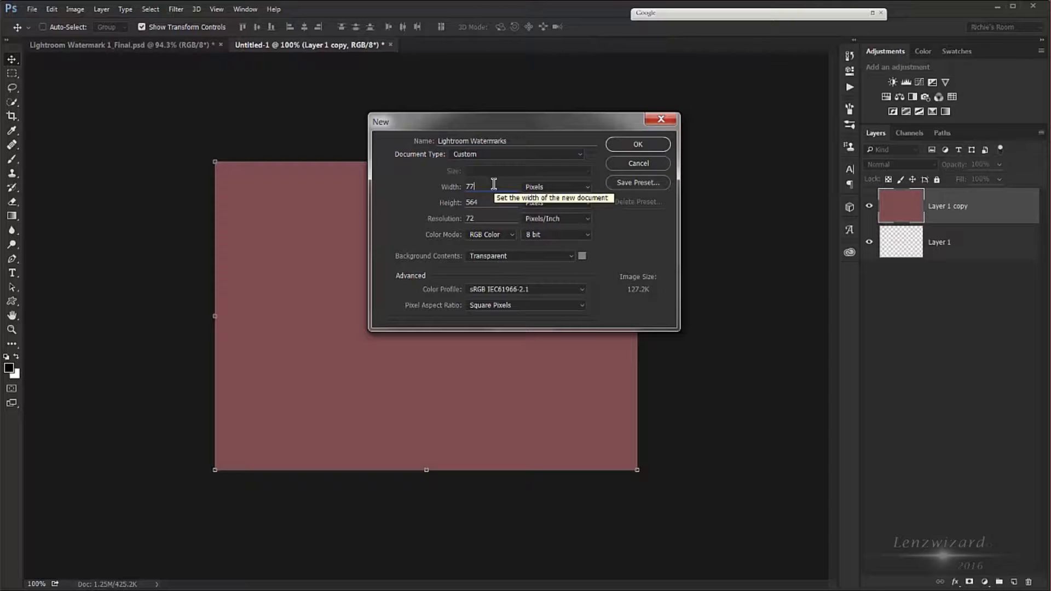
# - Set the new document to 1500 pixels wide, 800 pixels high and 300 pixels/inch resolution, and create it
pyautogui.write('1500')
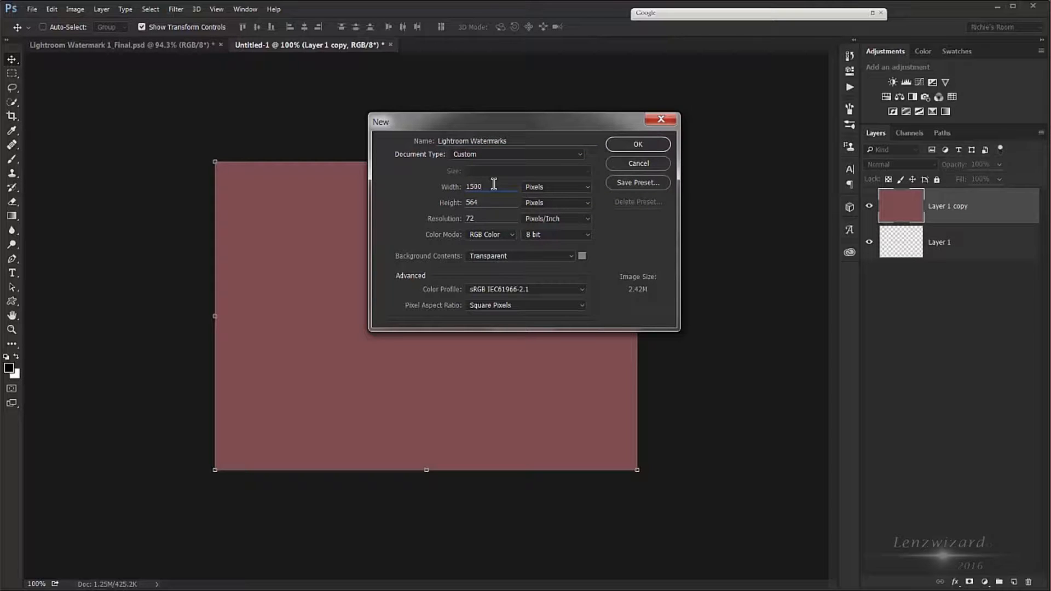
pyautogui.press('Tab')
pyautogui.write('800')
pyautogui.press('Tab')
pyautogui.write('300')
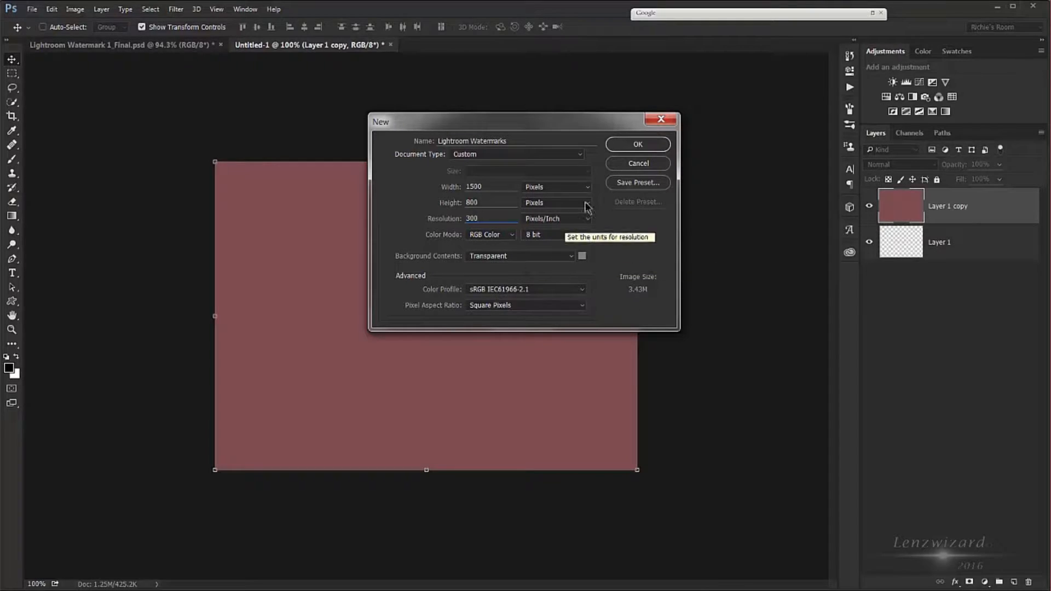
pyautogui.click(629, 144)
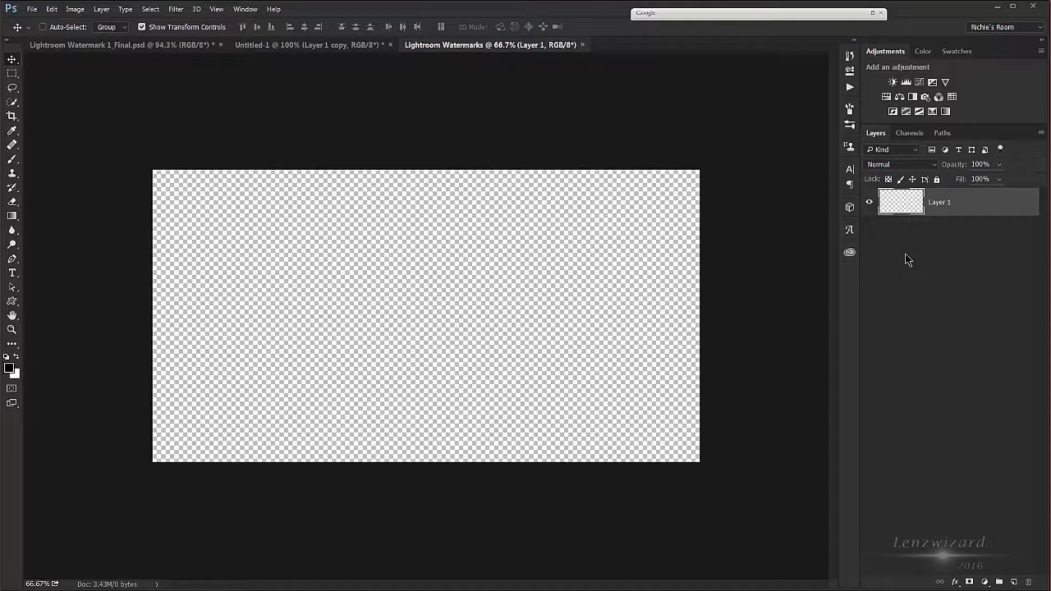
# - Duplicate the transparent Layer 1, hide the copy, and fill the original Layer 1 with black
pyautogui.hotkey('ctrl', 'j')
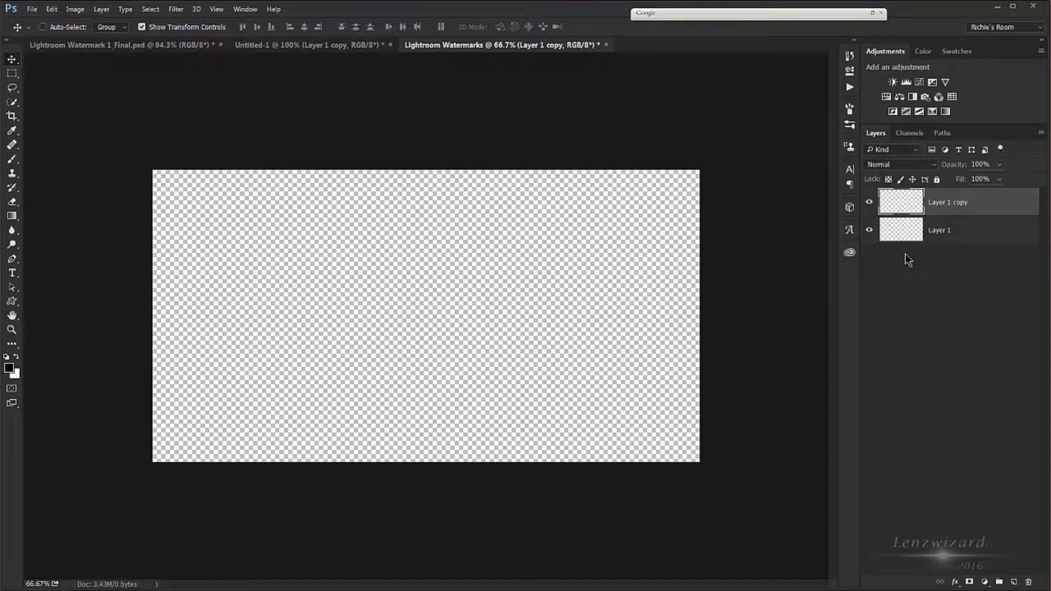
pyautogui.click(870, 205)
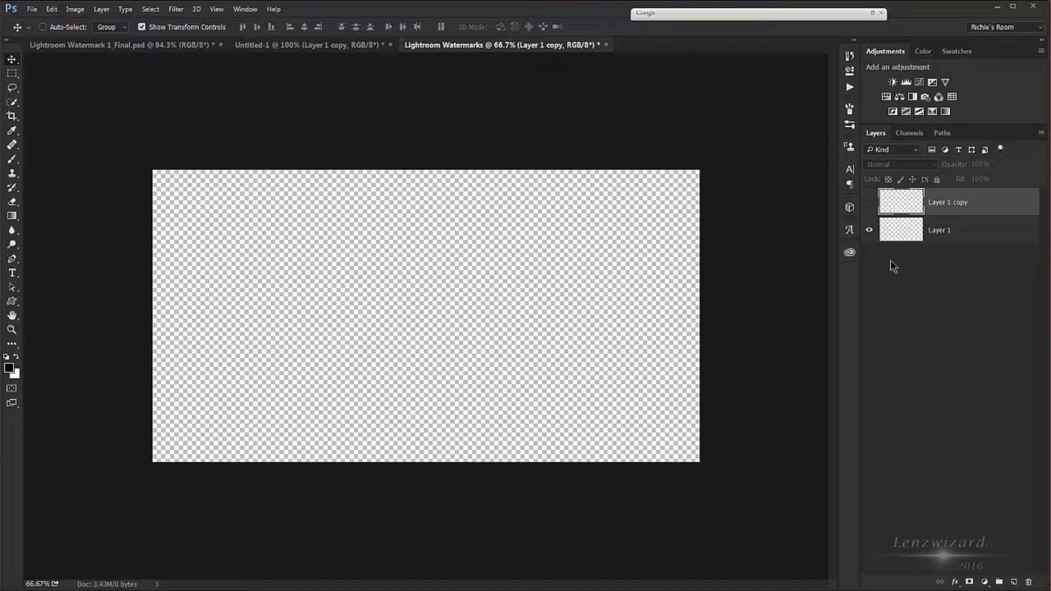
pyautogui.click(954, 239)
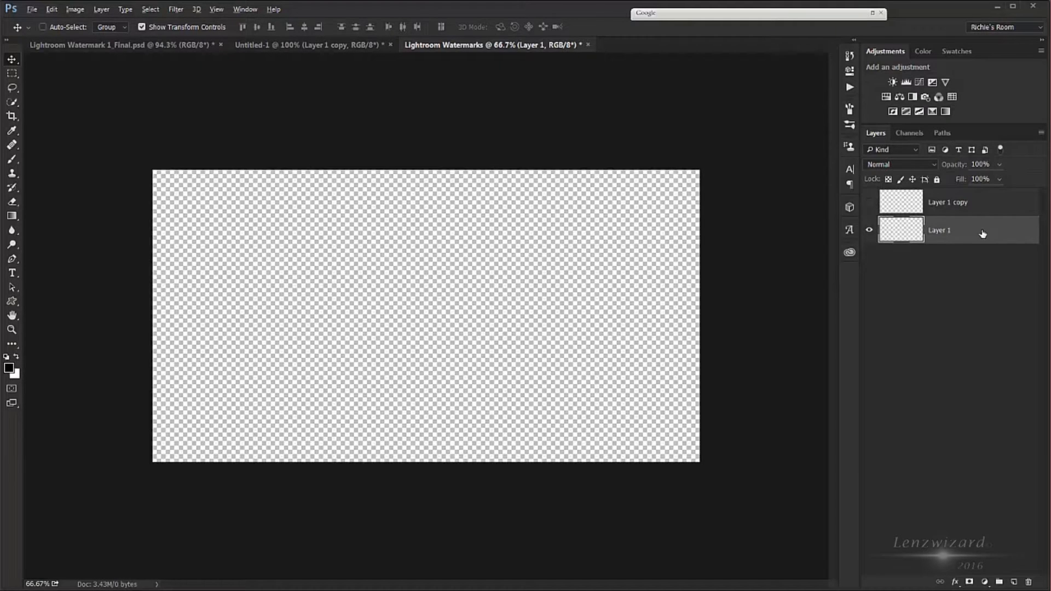
pyautogui.hotkey('alt', 'BackSpace')
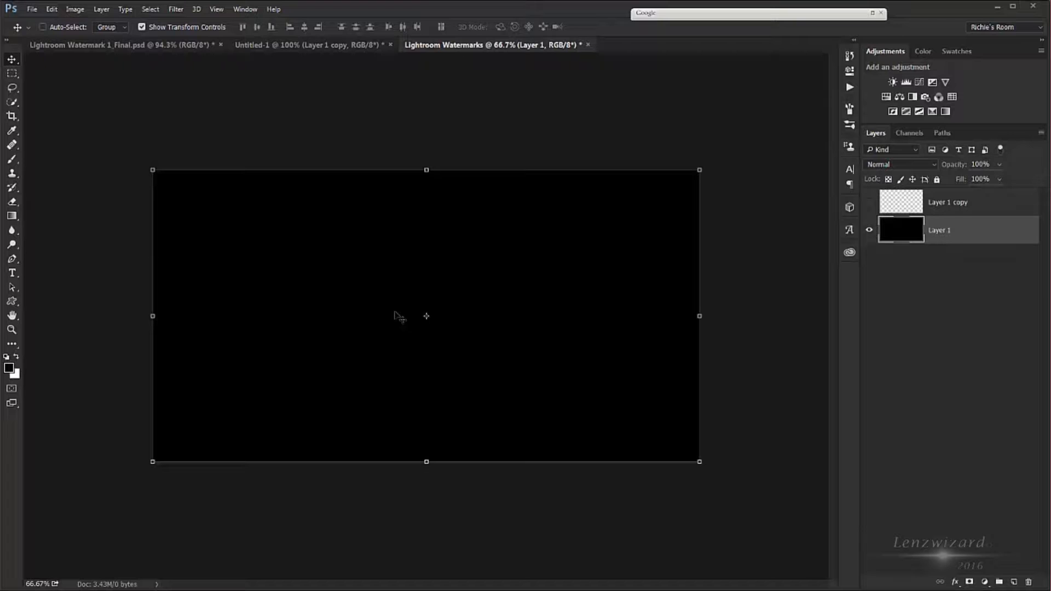
# - Compare the transparent copy with the black layer by switching their visibility, ending with only the black Layer 1 shown
pyautogui.click(868, 202)
pyautogui.click(870, 232)
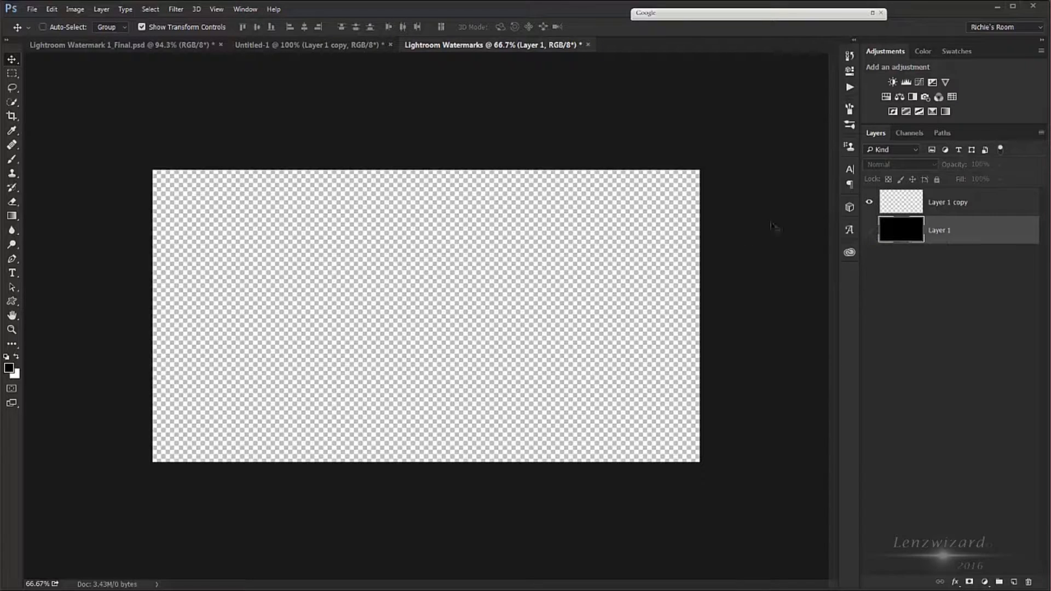
pyautogui.click(869, 203)
pyautogui.click(869, 230)
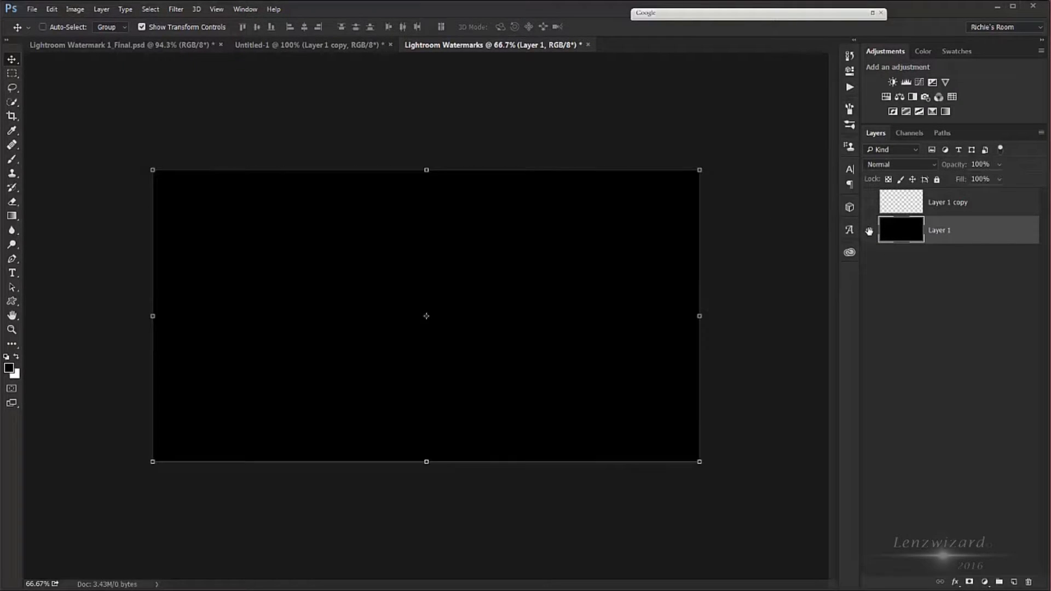
# - Above Layer 1 copy, add a wide text box across the black canvas, set its text color to fefefe and enter Lenzwizard
pyautogui.click(979, 208)
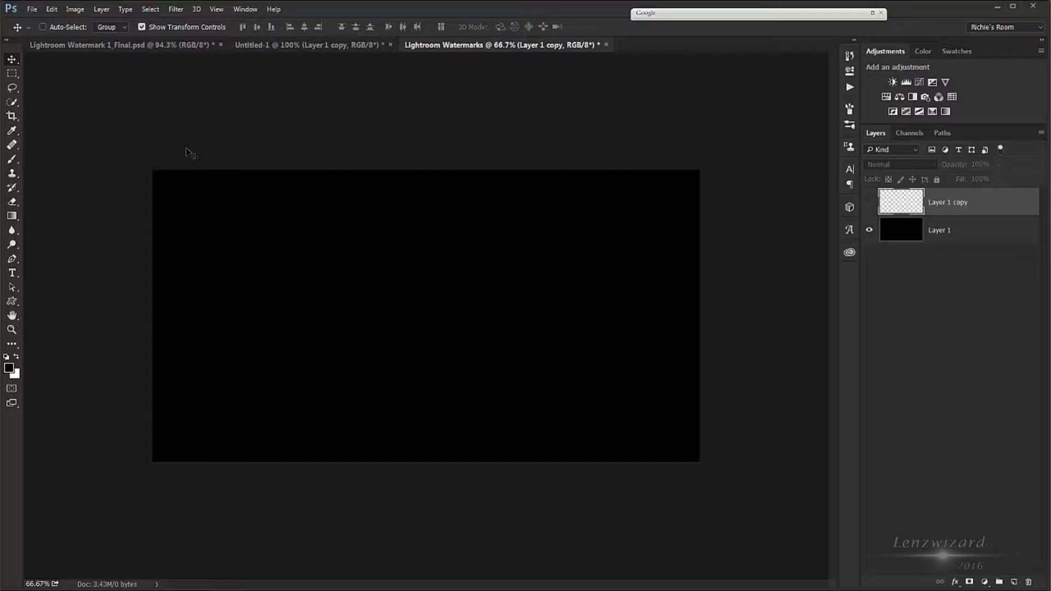
pyautogui.press('t')
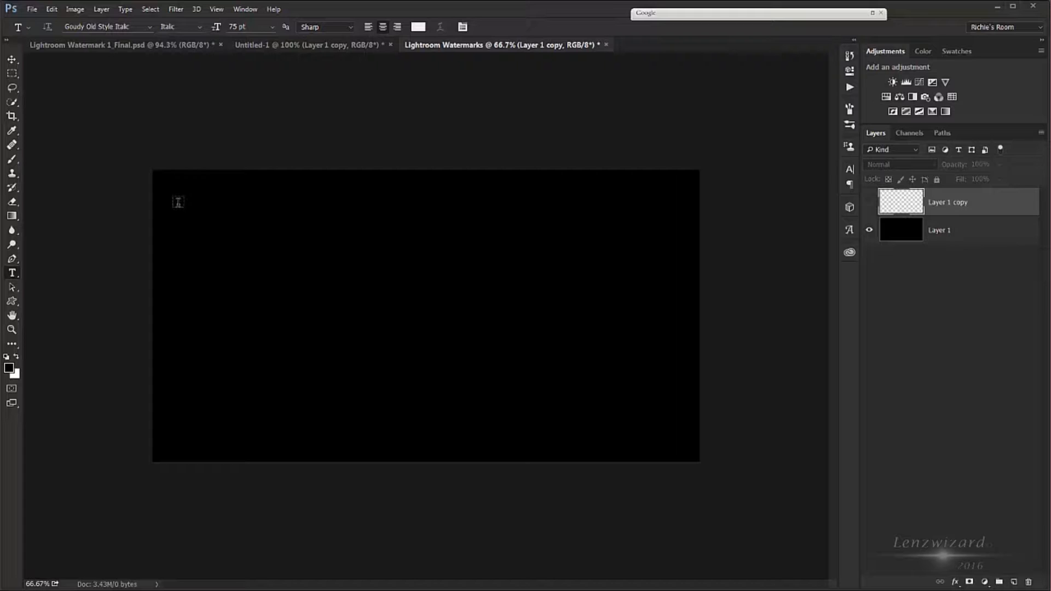
pyautogui.moveTo(178, 203); pyautogui.dragTo(682, 403)
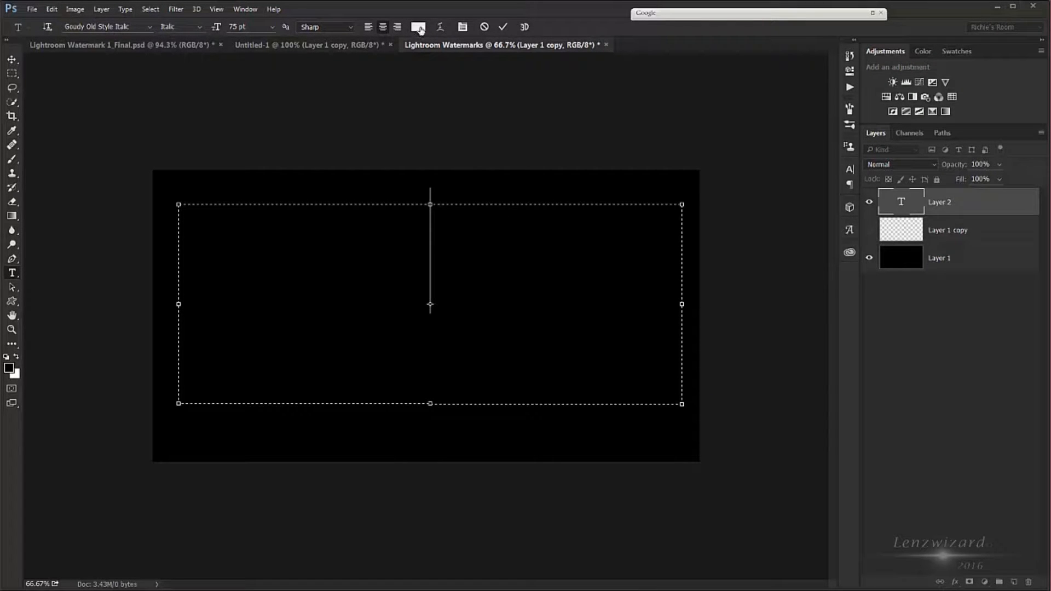
pyautogui.click(418, 27)
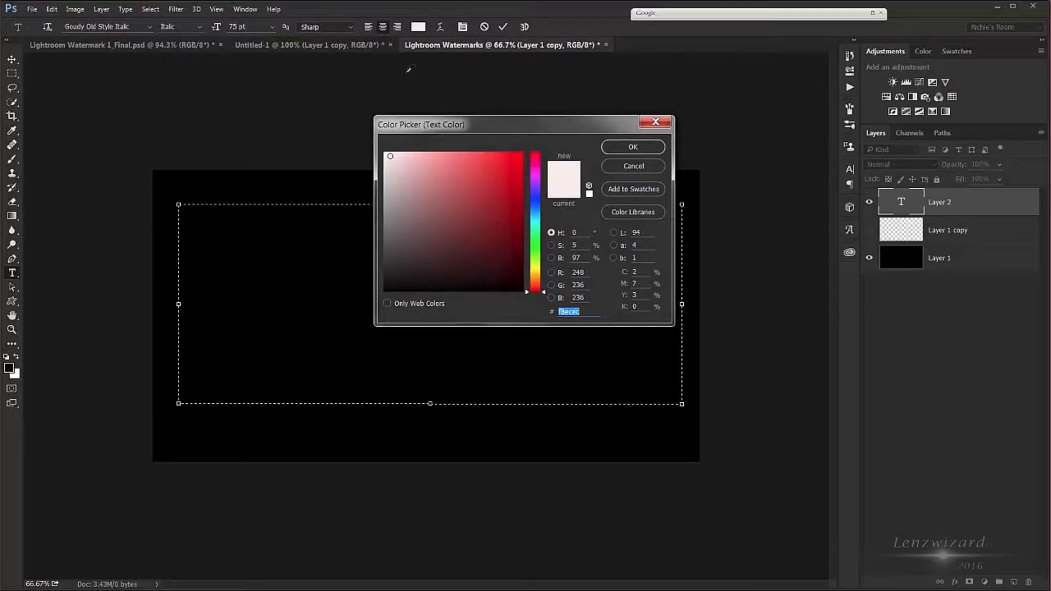
pyautogui.click(383, 155)
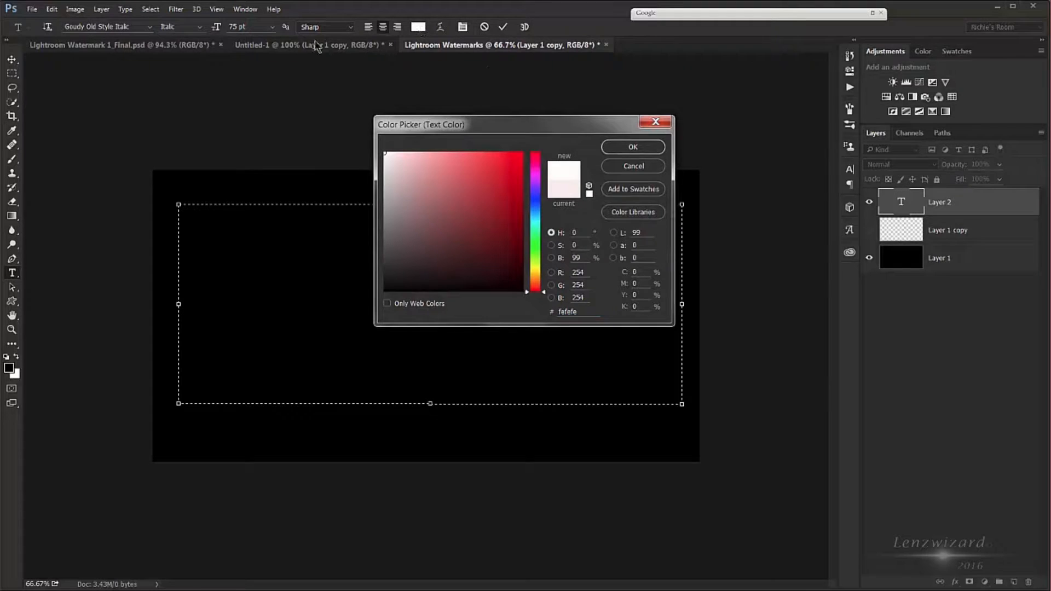
pyautogui.click(633, 148)
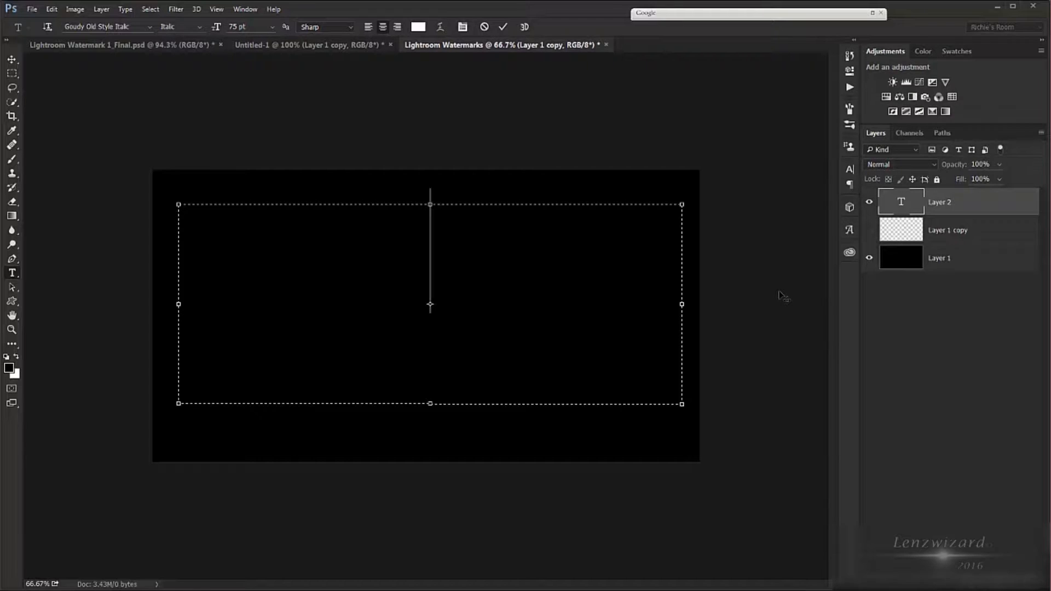
pyautogui.write('Lenz')
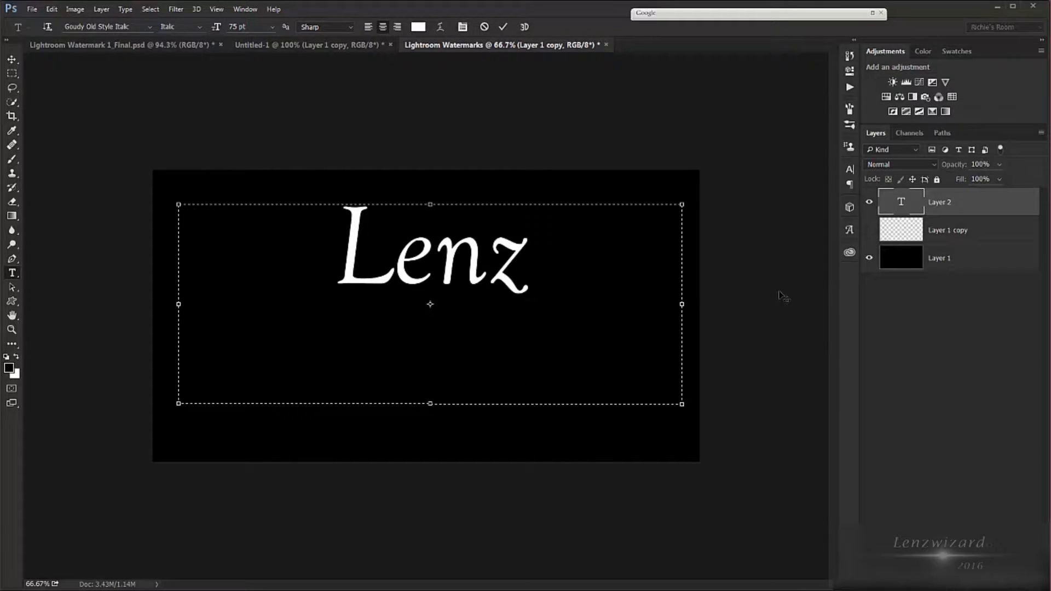
pyautogui.write('wizard')
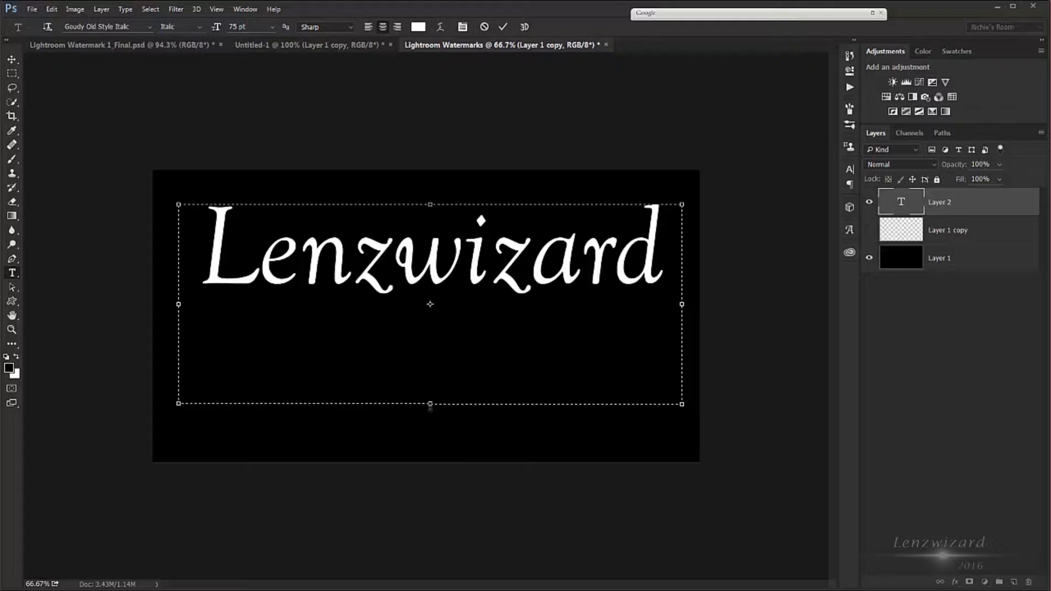
# - Shorten the Lenzwizard text box to just below its single line and move the text slightly down and to the left
pyautogui.moveTo(430, 403); pyautogui.dragTo(427, 321)
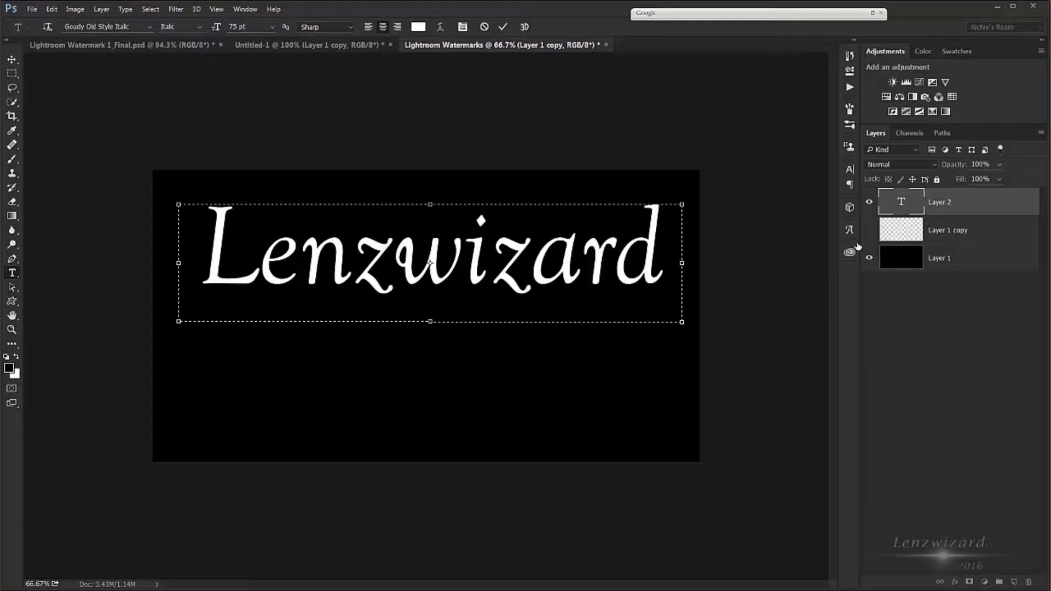
pyautogui.click(503, 27)
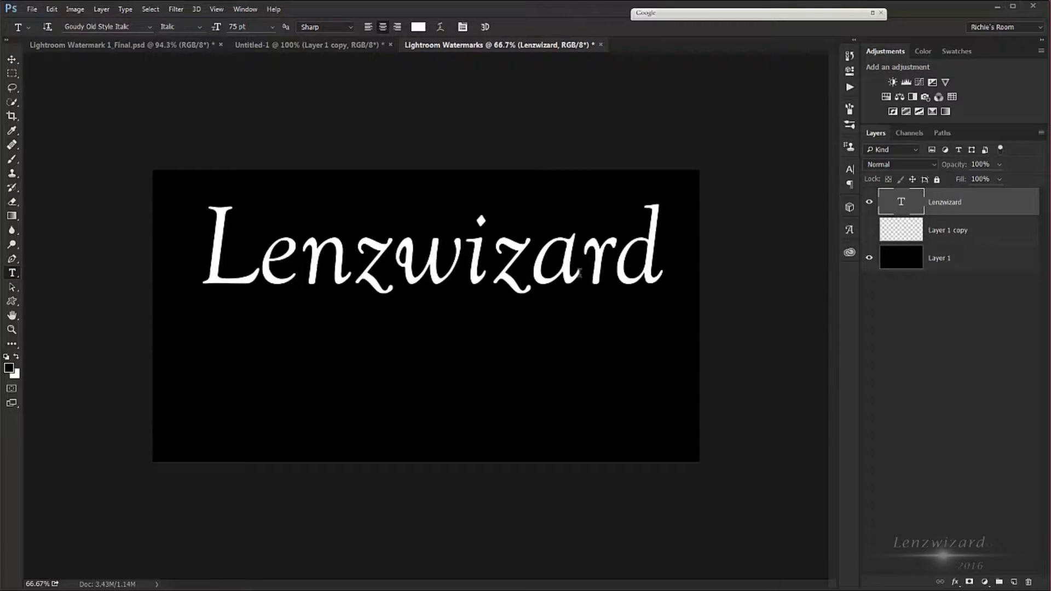
pyautogui.press('v')
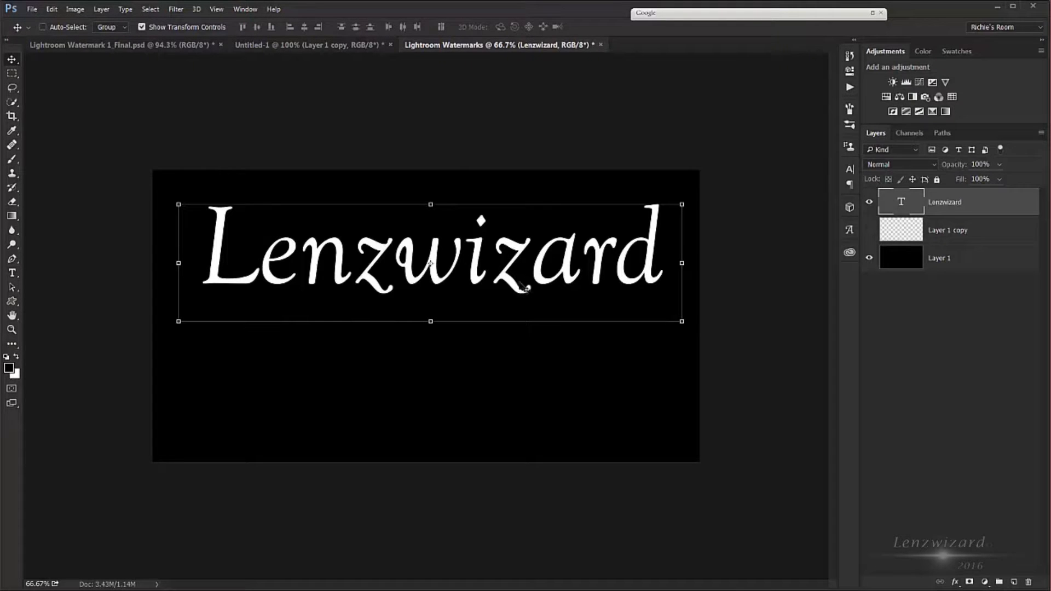
pyautogui.moveTo(521, 288); pyautogui.dragTo(486, 321)
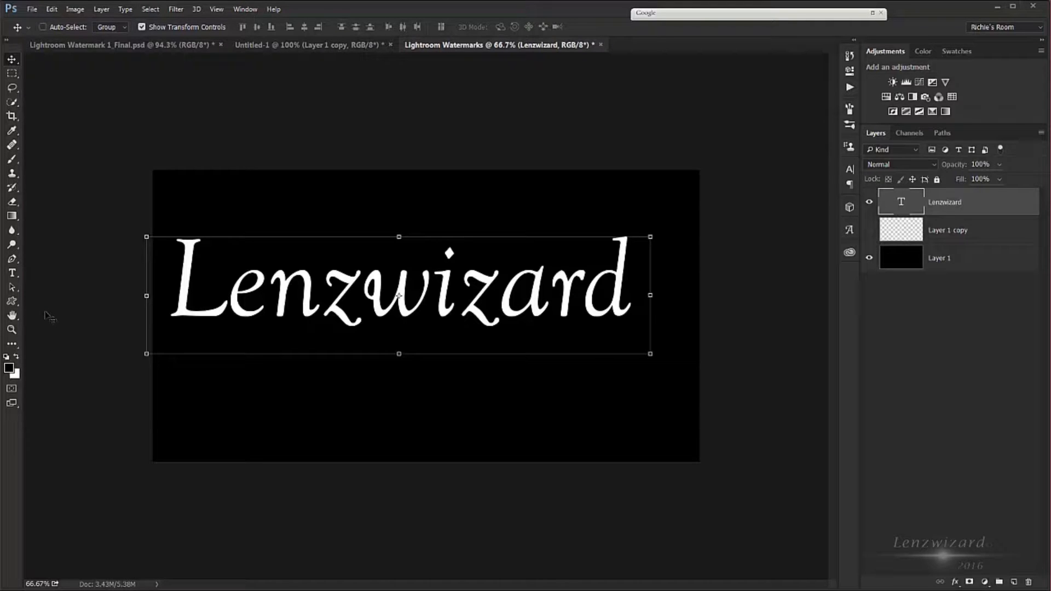
# - Look through the available custom shapes with the Custom Shape tool and set the shape fill to white
pyautogui.click(13, 302)
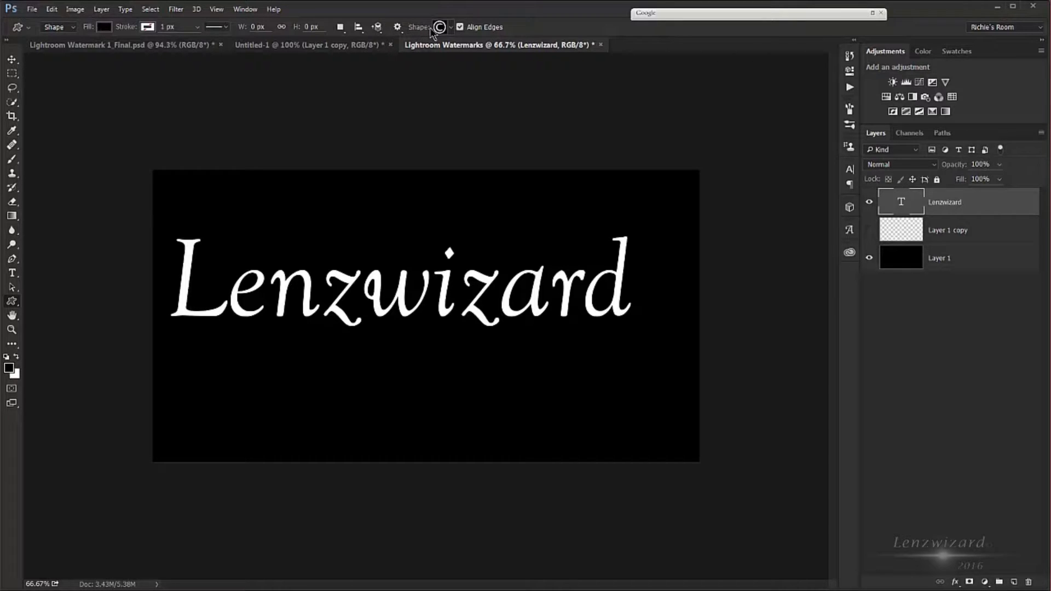
pyautogui.click(452, 28)
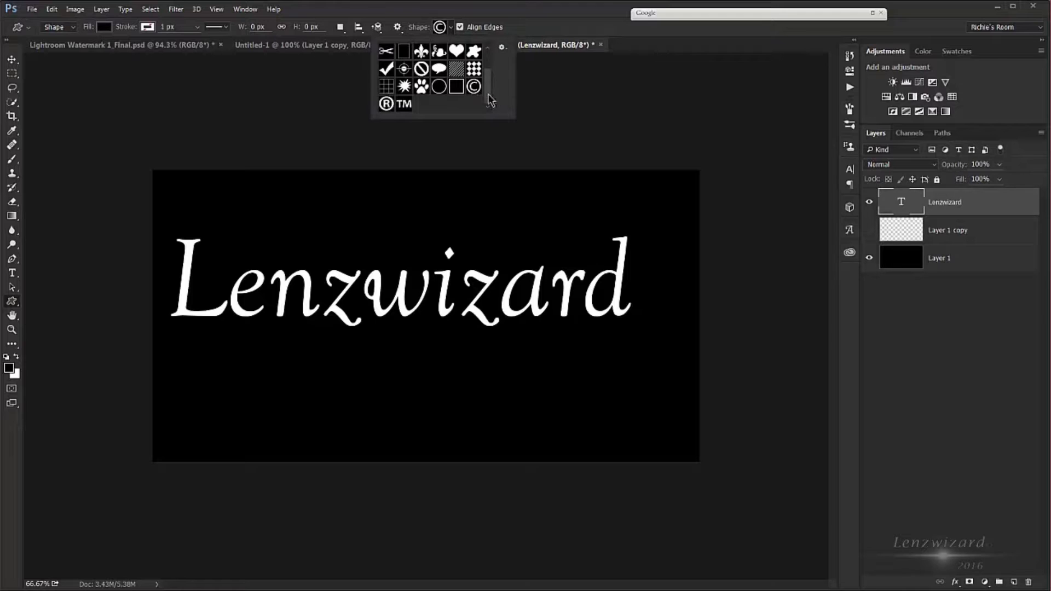
pyautogui.scroll(2, 490, 93)
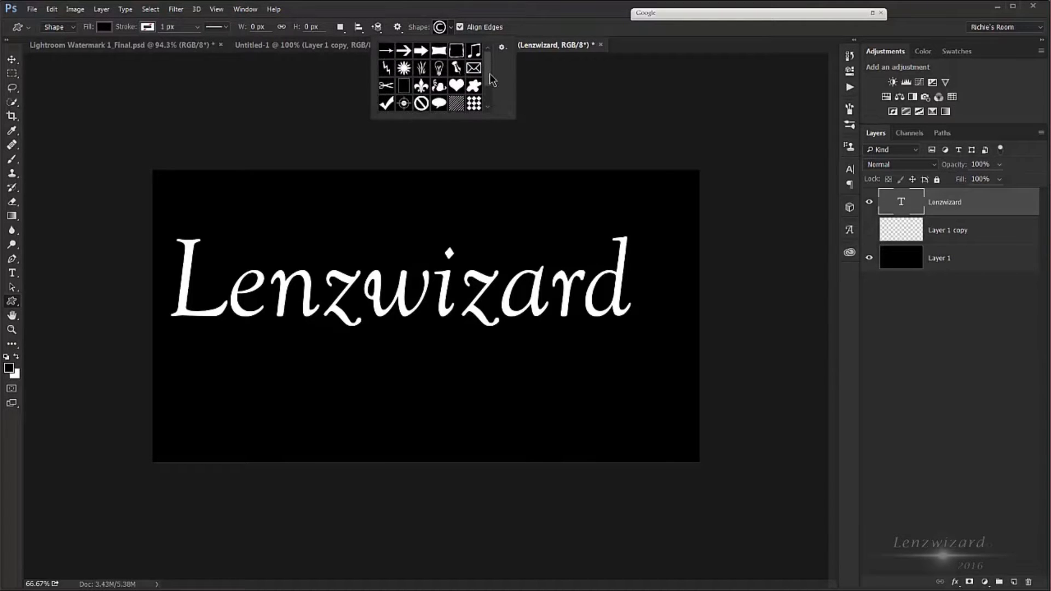
pyautogui.scroll(-2, 491, 94)
pyautogui.scroll(1, 490, 93)
pyautogui.moveTo(492, 77); pyautogui.dragTo(492, 95)
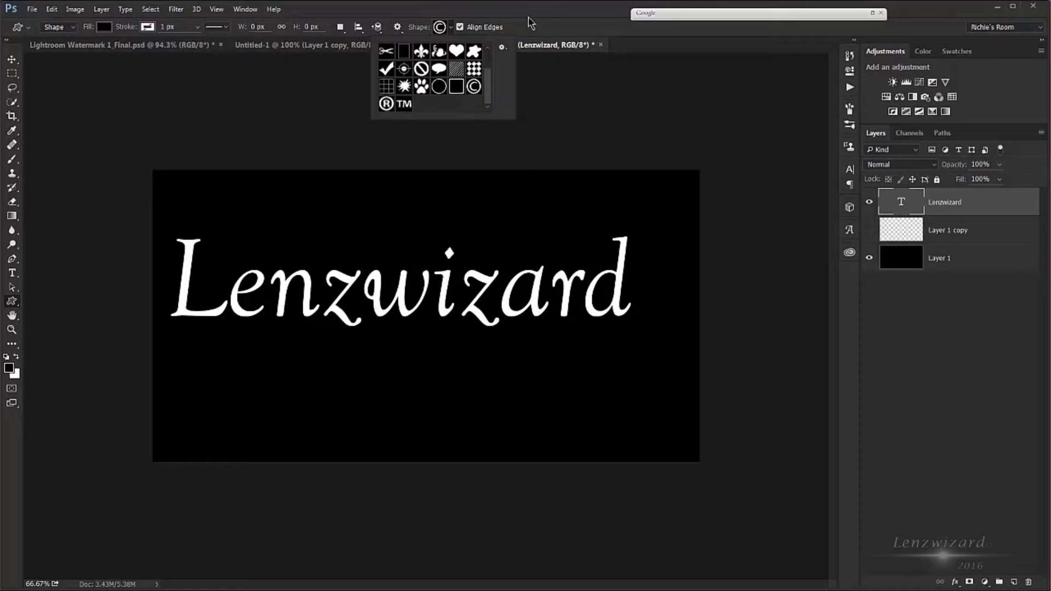
pyautogui.click(530, 22)
pyautogui.click(109, 27)
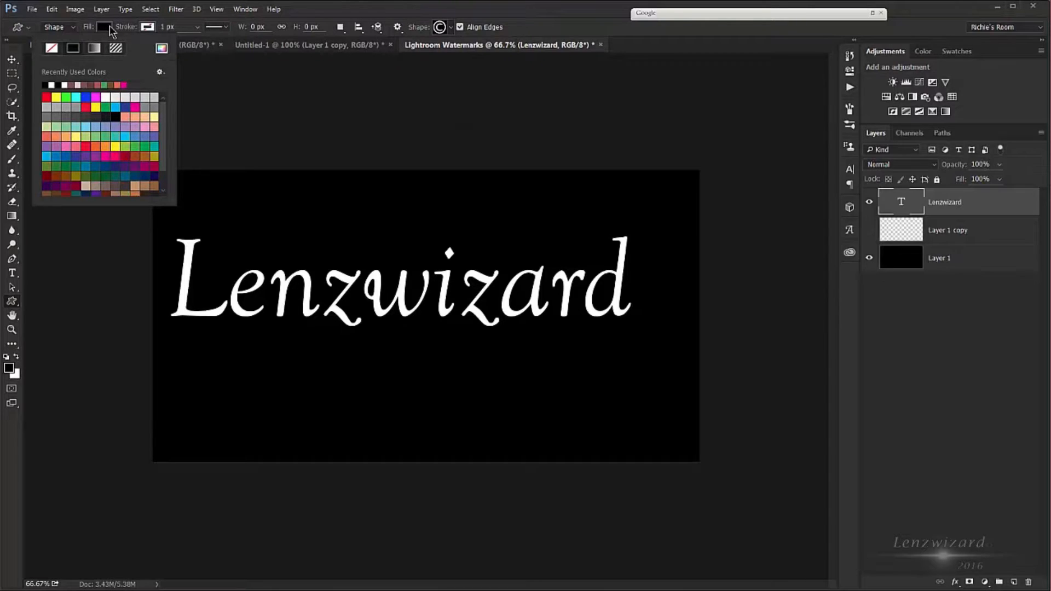
pyautogui.click(105, 97)
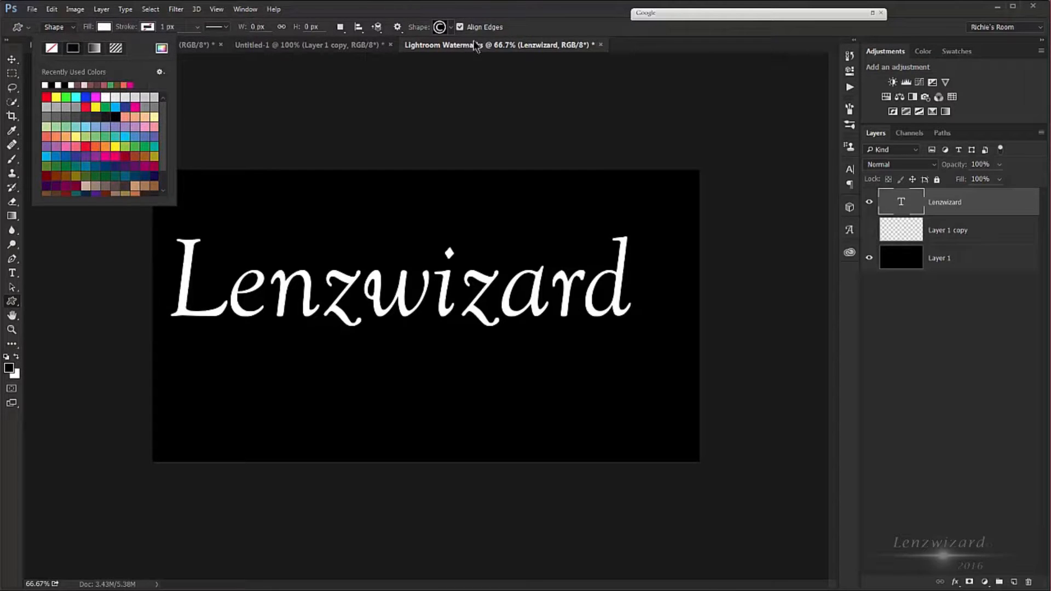
# - Add a 100 × 100 px copyright symbol custom shape and move it beside the upper end of the final d in Lenzwizard
pyautogui.click(440, 29)
pyautogui.click(474, 86)
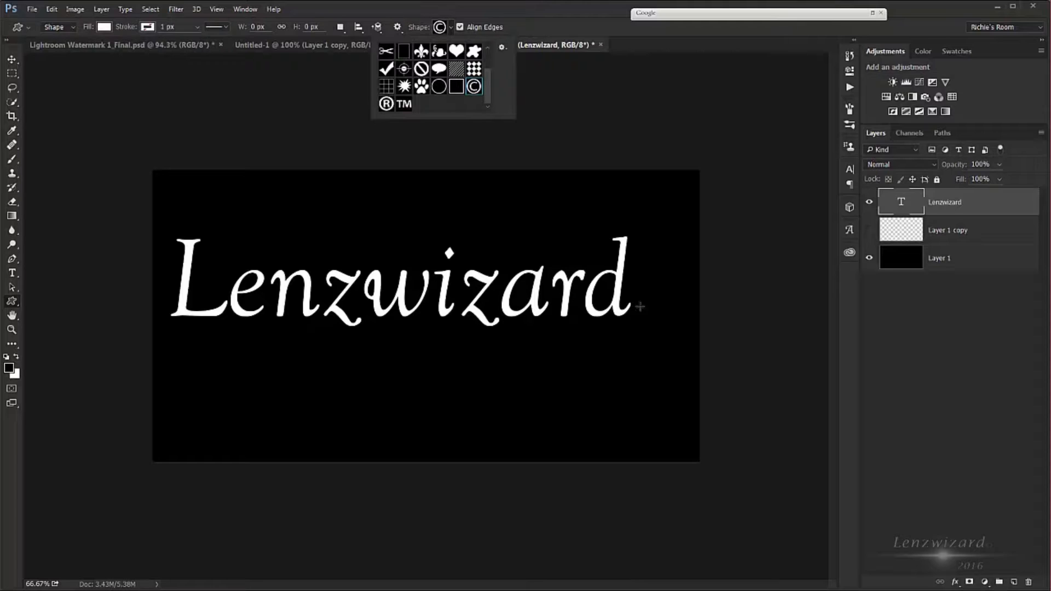
pyautogui.click(547, 365)
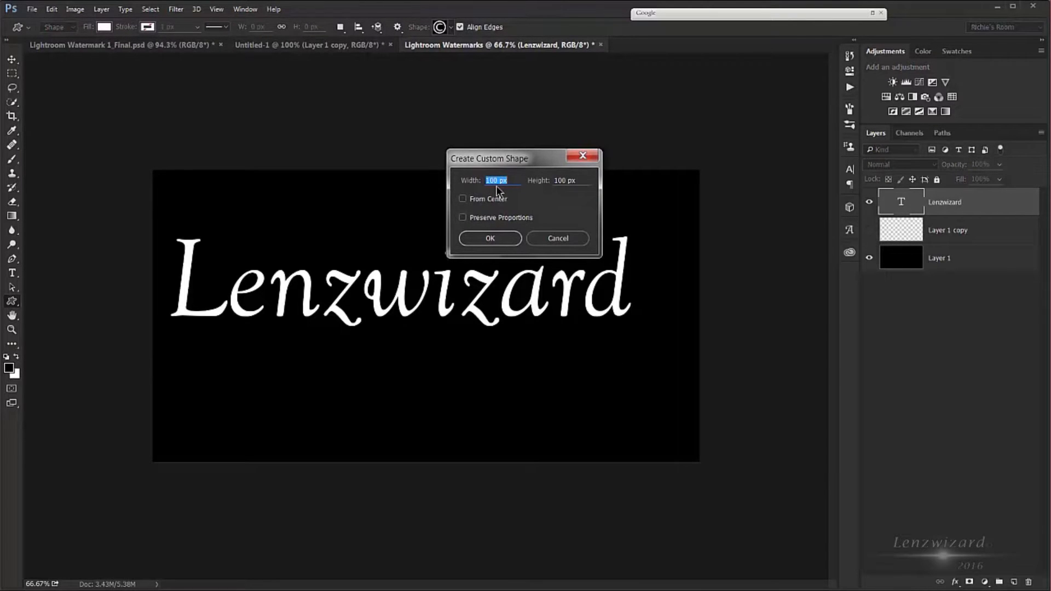
pyautogui.click(478, 239)
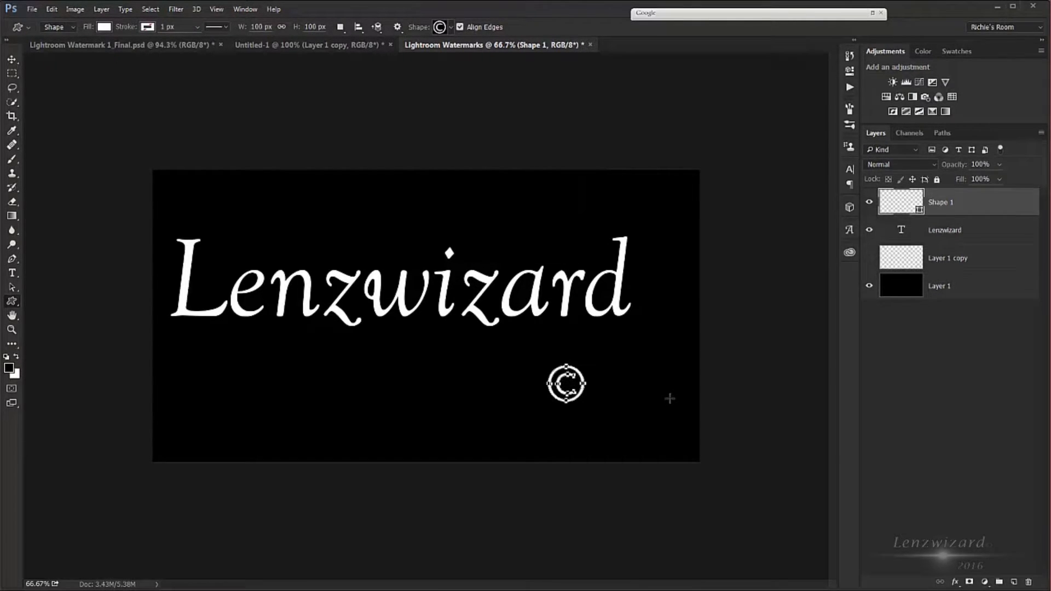
pyautogui.press('v')
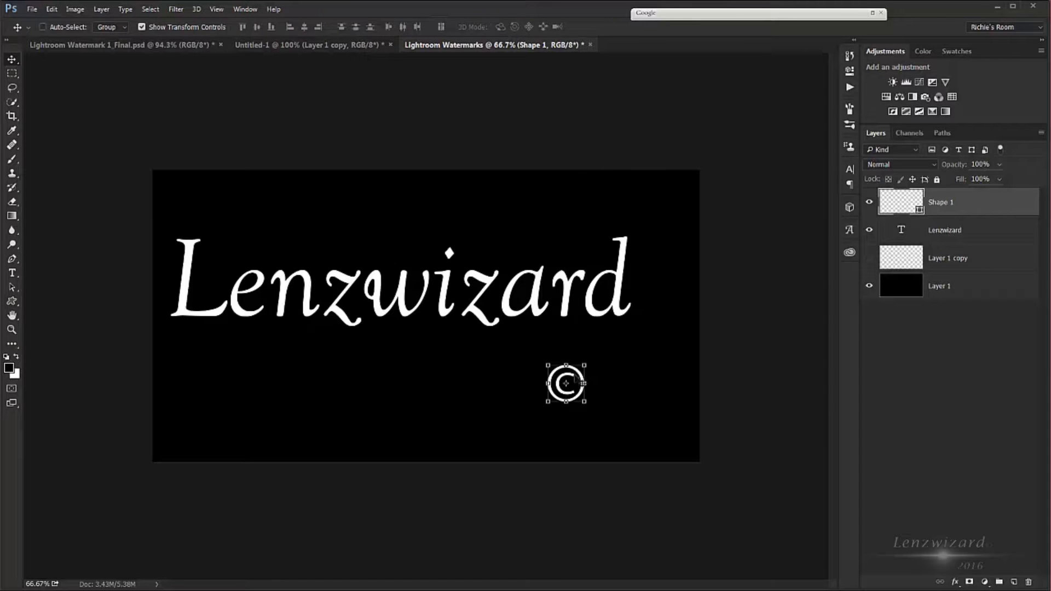
pyautogui.moveTo(574, 378); pyautogui.dragTo(667, 262)
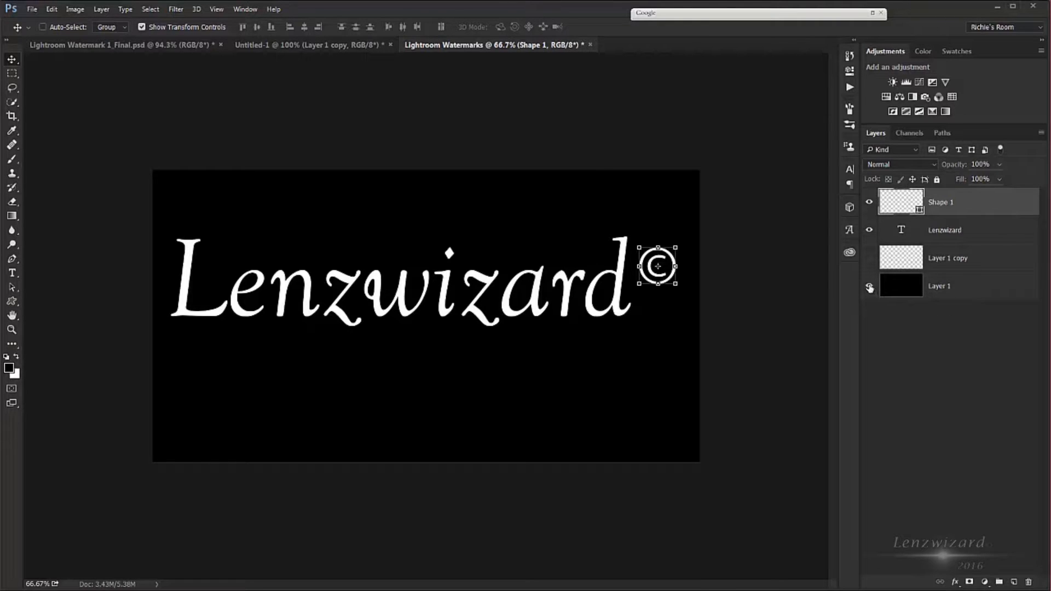
# - Hide the black Layer 1 and save the document as the PNG file Lightroom Watermarks with Smallest / Slow compression and no interlacing
pyautogui.click(869, 287)
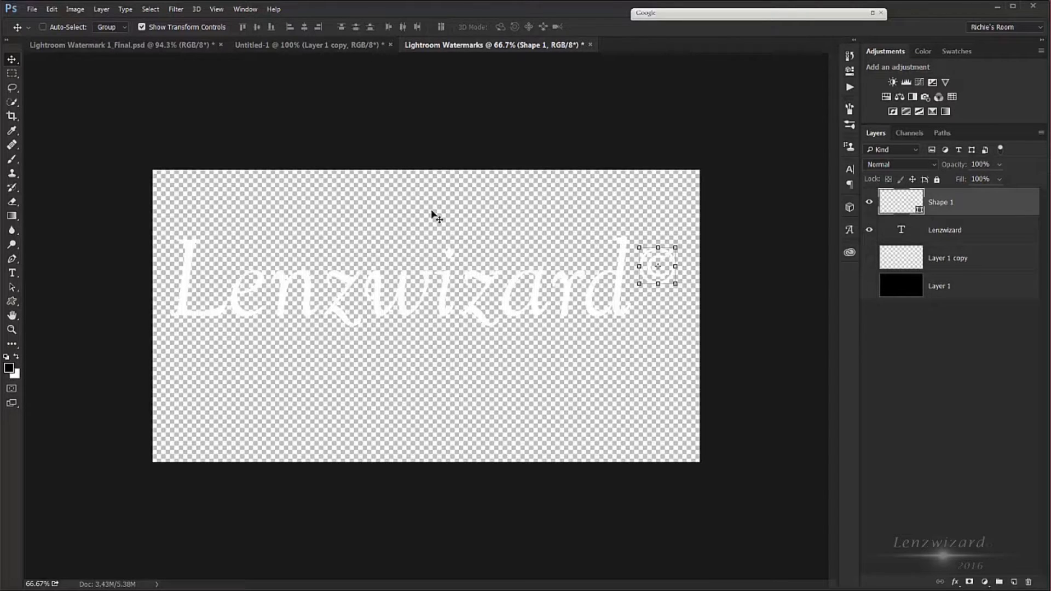
pyautogui.click(32, 9)
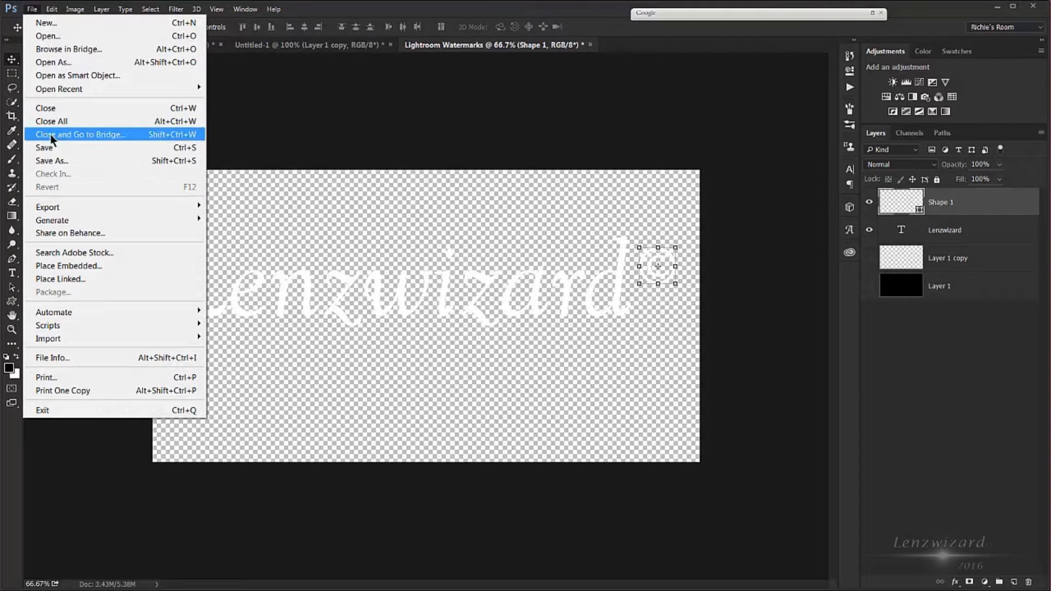
pyautogui.click(52, 157)
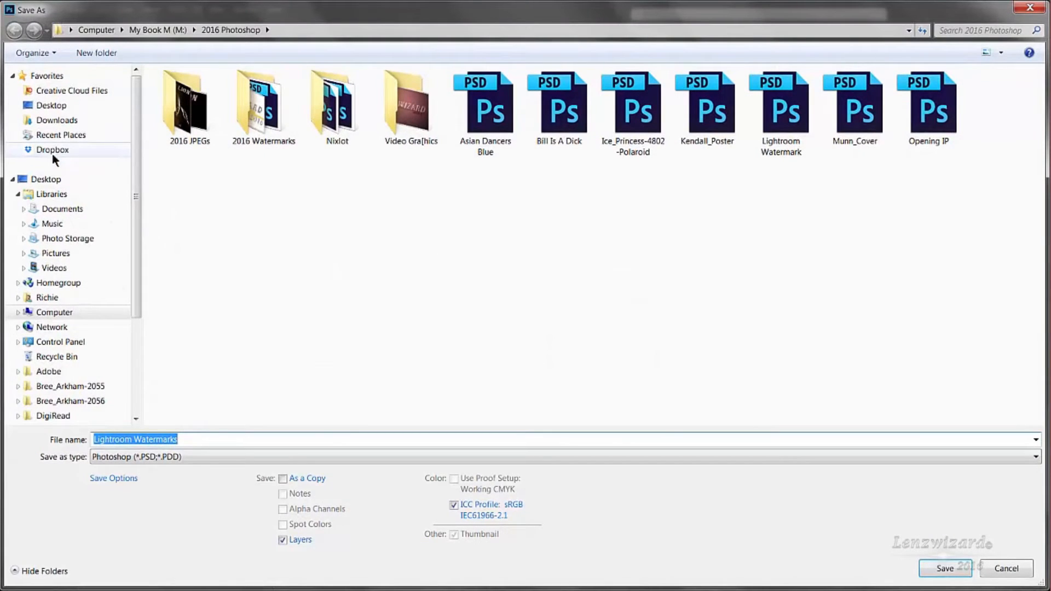
pyautogui.click(169, 457)
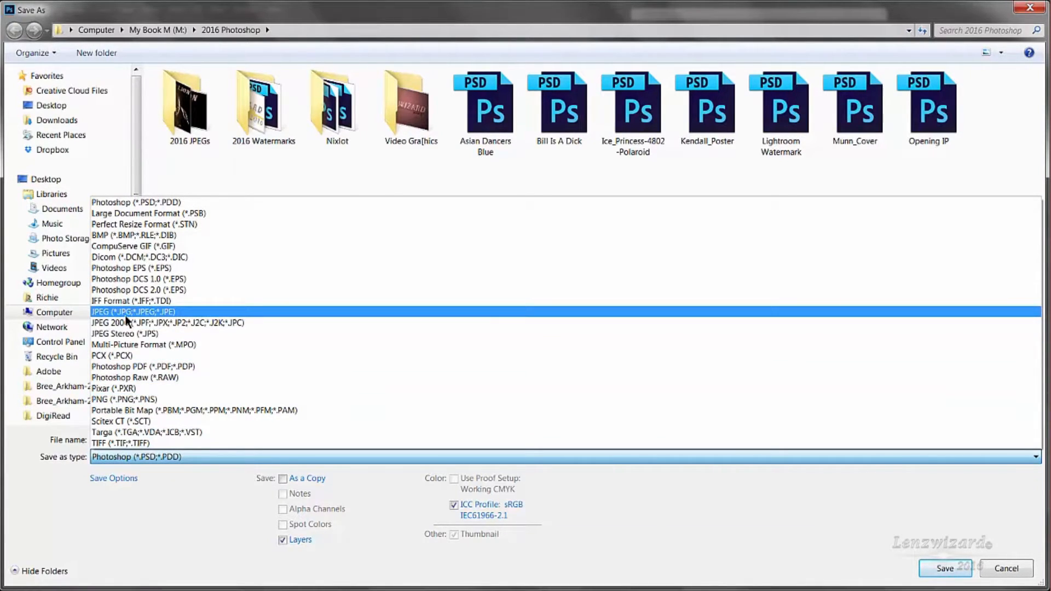
pyautogui.click(130, 400)
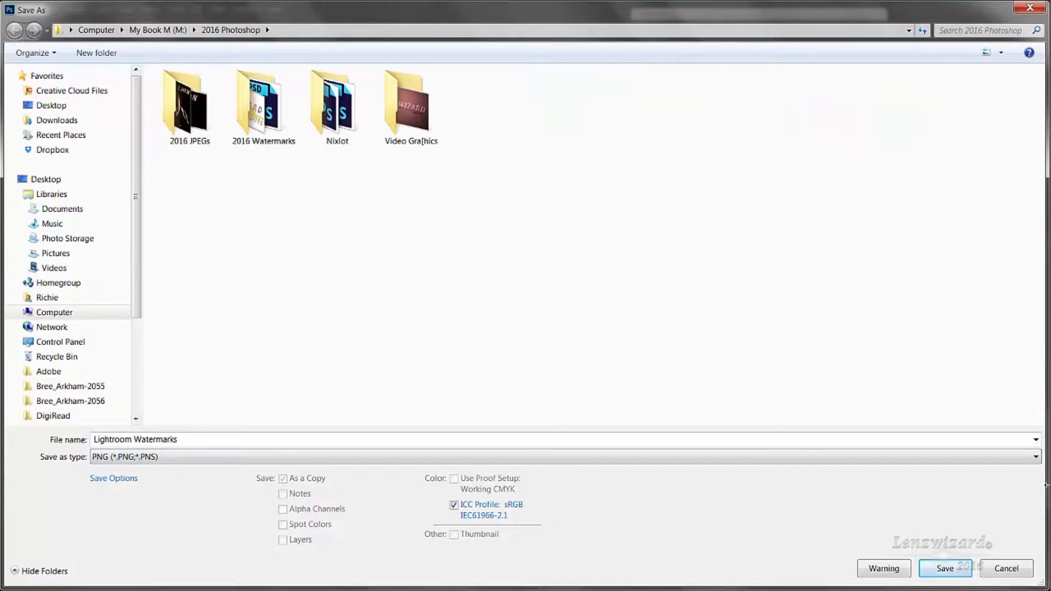
pyautogui.click(945, 568)
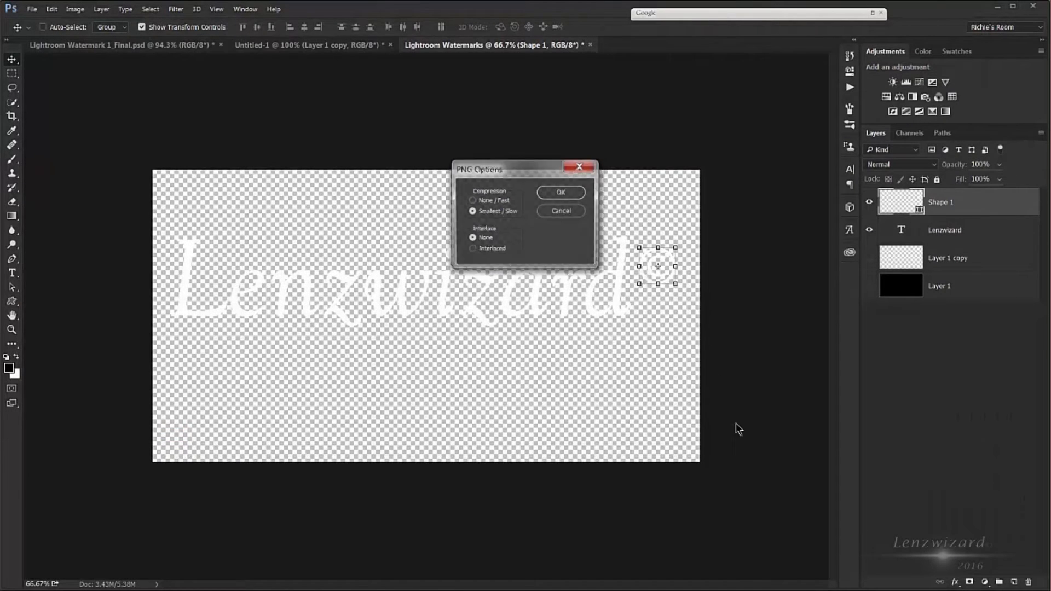
pyautogui.click(568, 196)
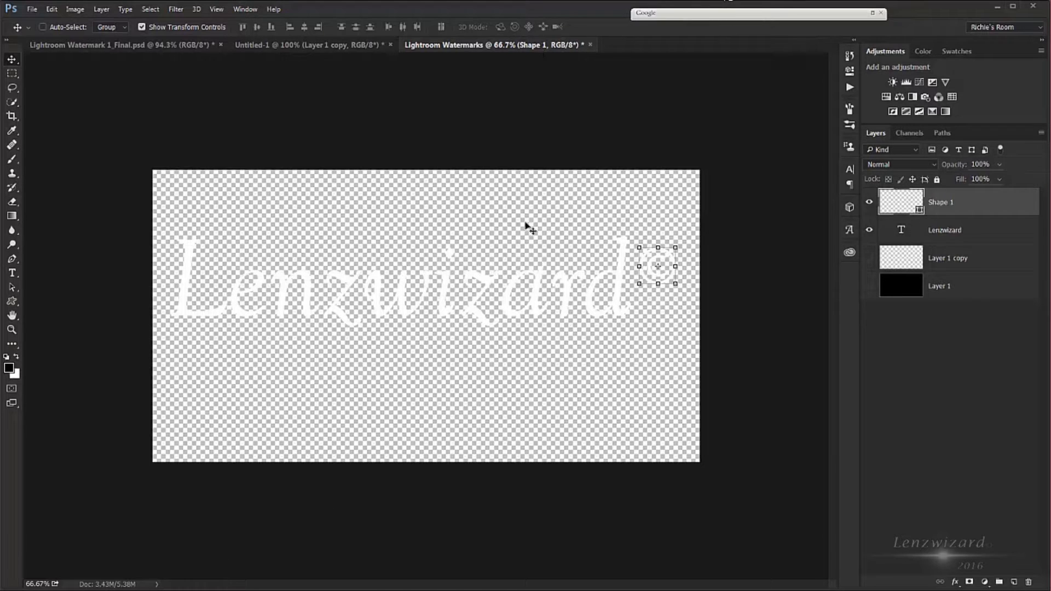
# - Switch to Lightroom, start exporting Kendall_Poster.psd and open the watermark editor from the export settings
pyautogui.press('super')
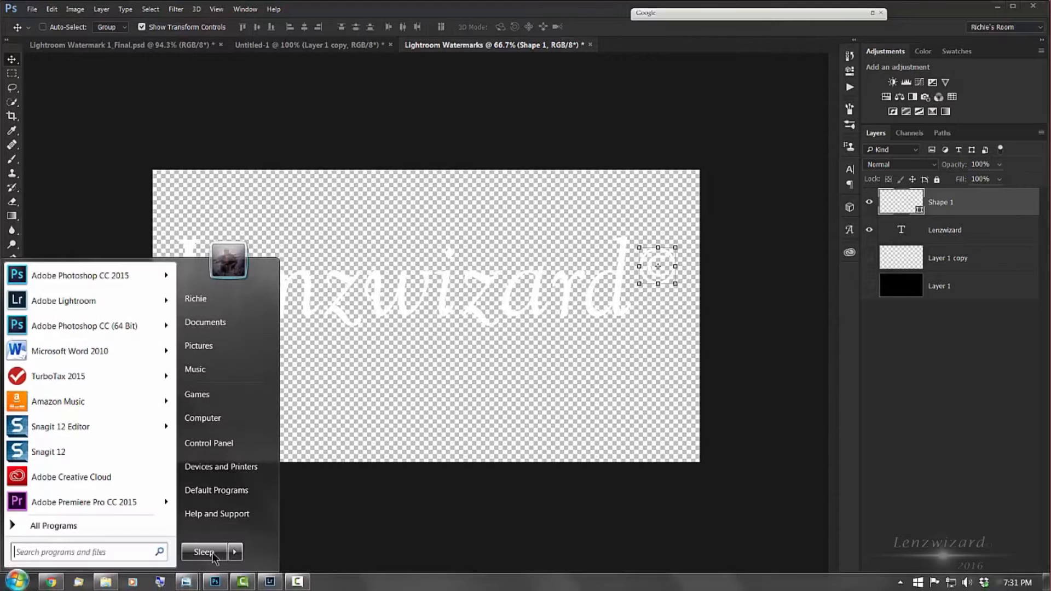
pyautogui.click(270, 581)
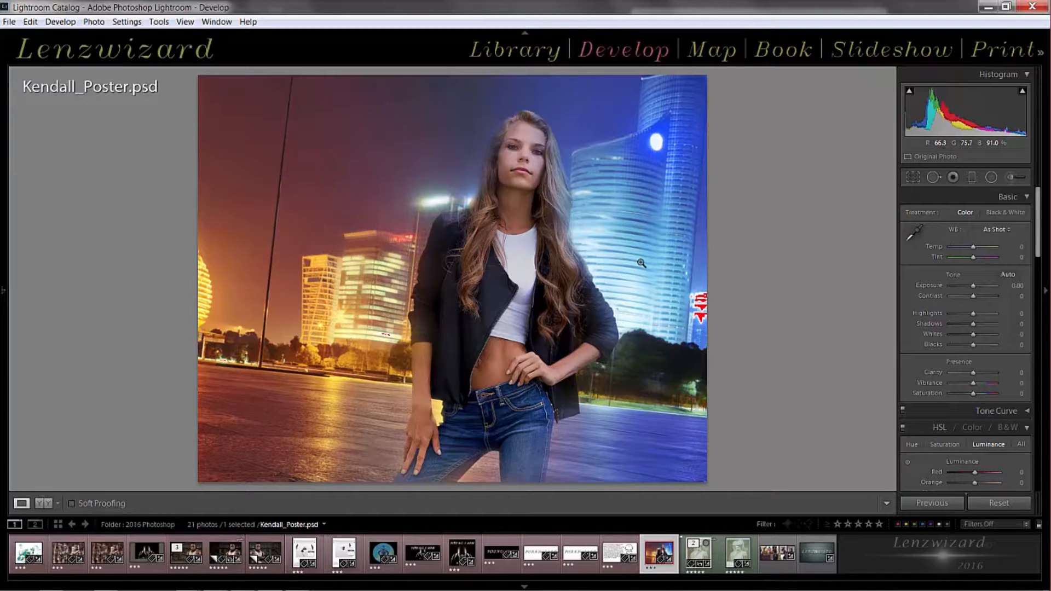
pyautogui.press('shift')
pyautogui.hotkey('ctrl', 'shift', 'e')
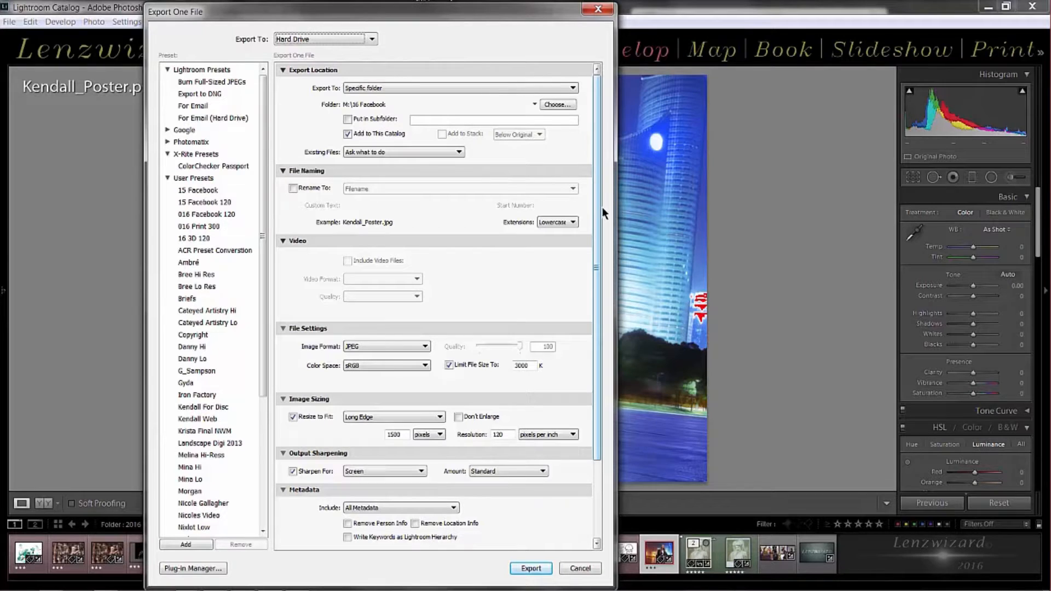
pyautogui.moveTo(596, 208); pyautogui.dragTo(599, 298)
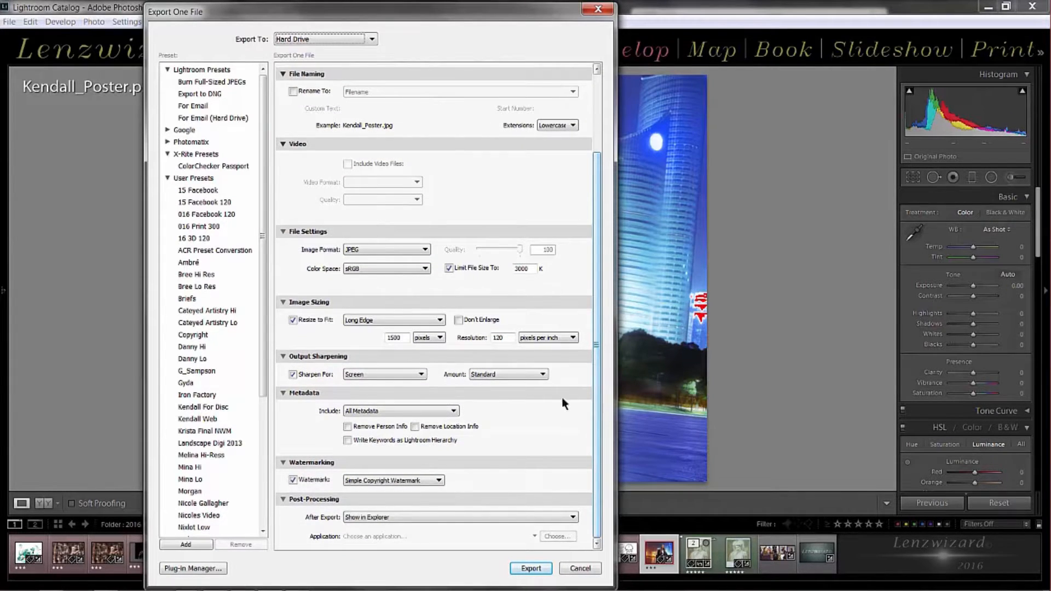
pyautogui.click(388, 481)
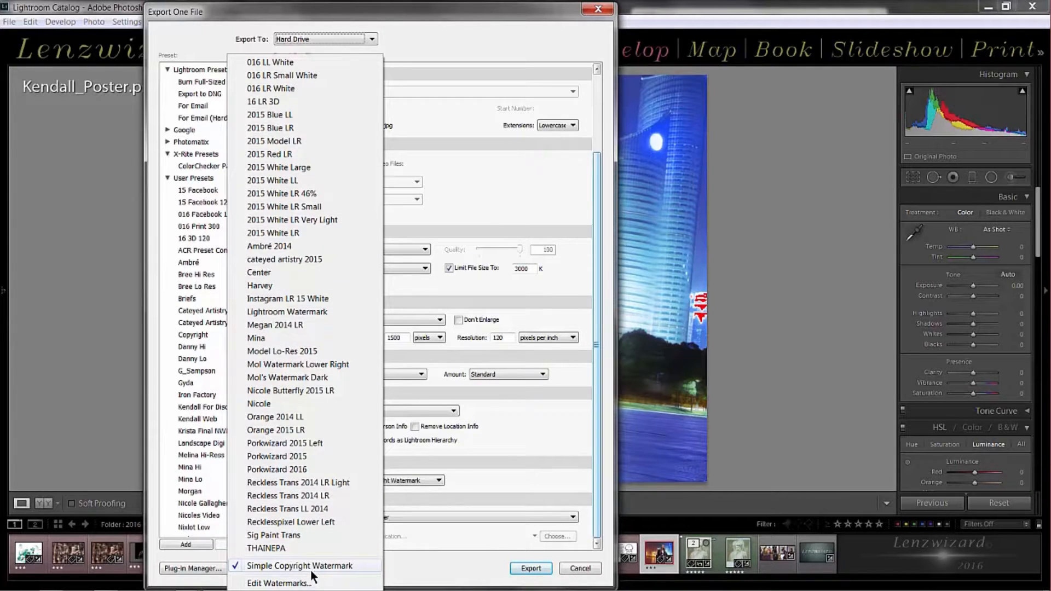
pyautogui.click(279, 583)
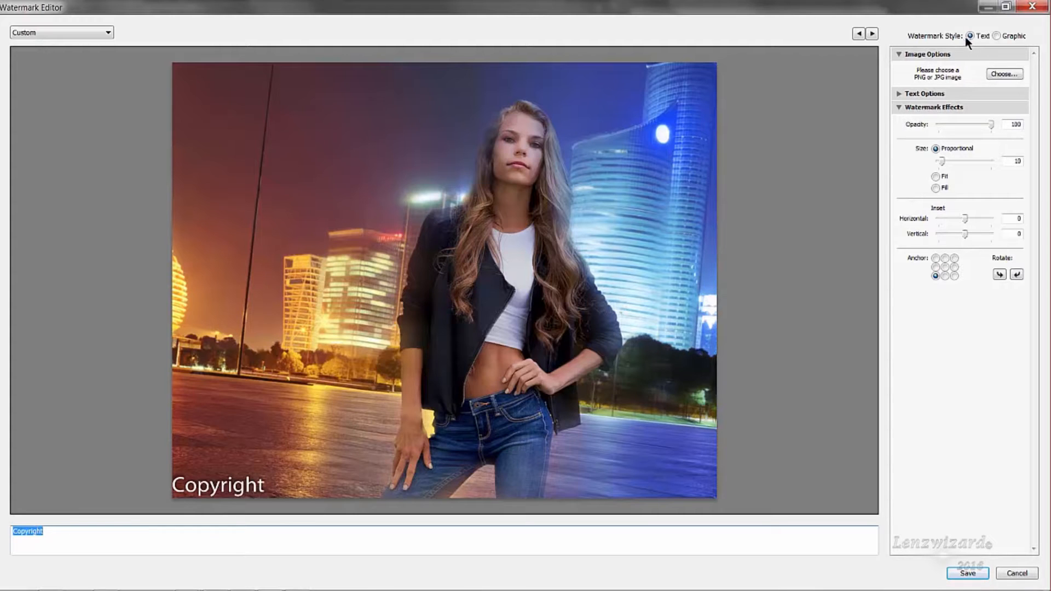
# - Set the watermark style to Graphic and load the Lightroom Watermarks image from the 2016 Photoshop folder
pyautogui.click(996, 35)
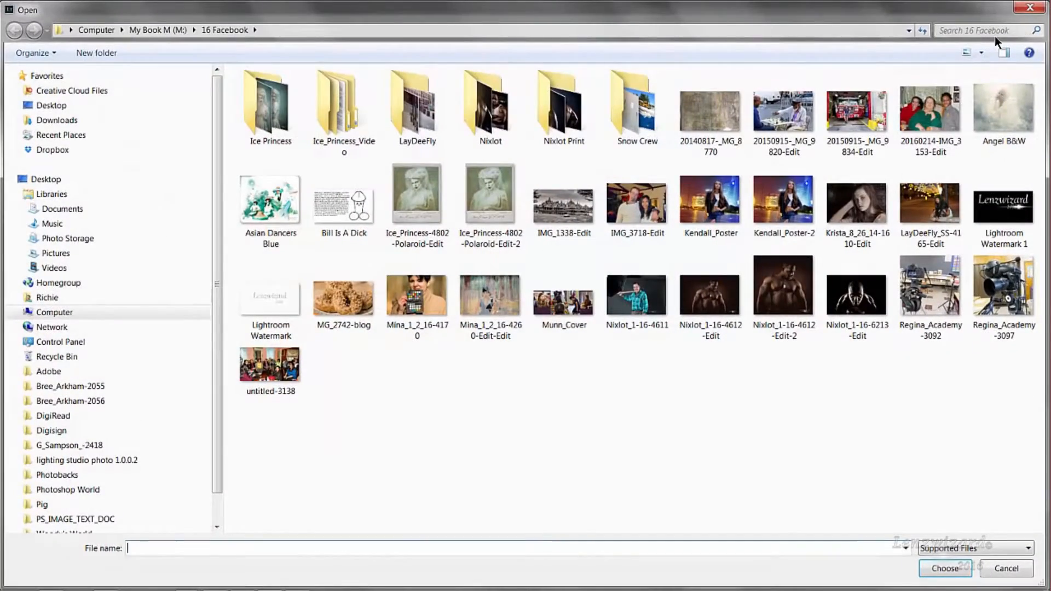
pyautogui.click(1022, 11)
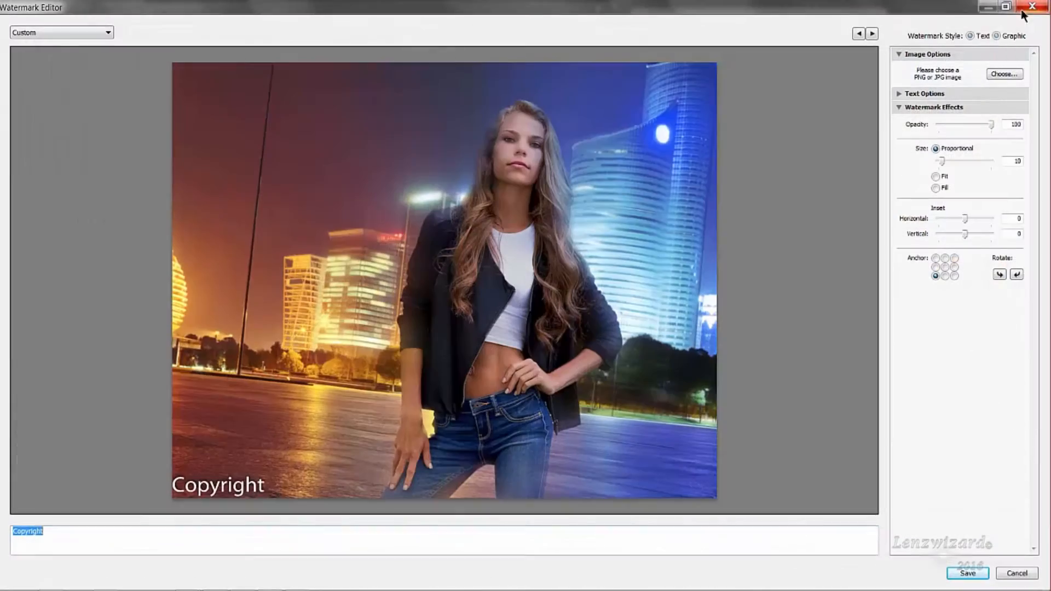
pyautogui.click(996, 35)
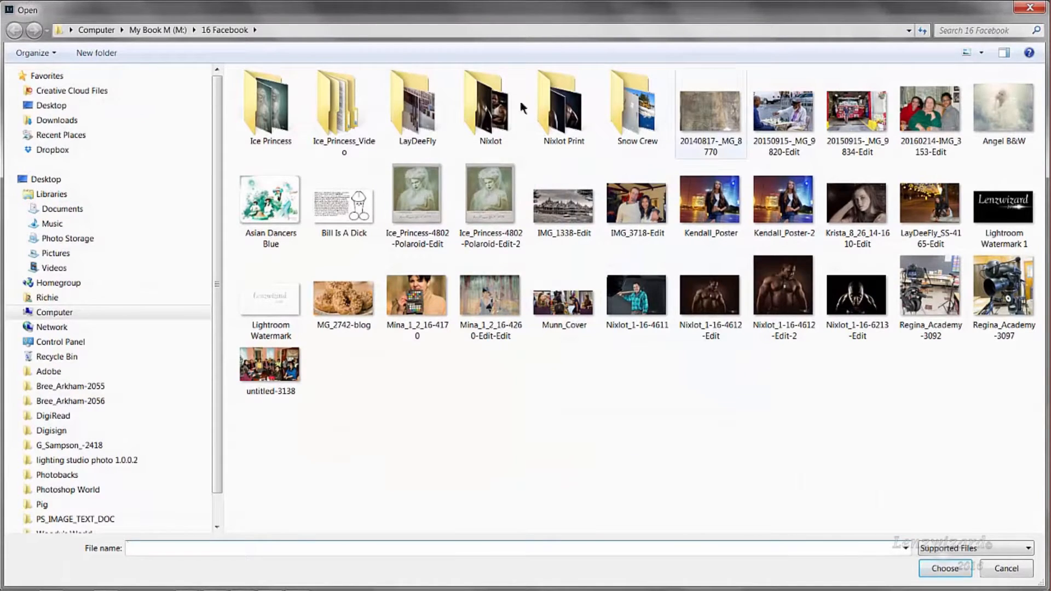
pyautogui.click(141, 137)
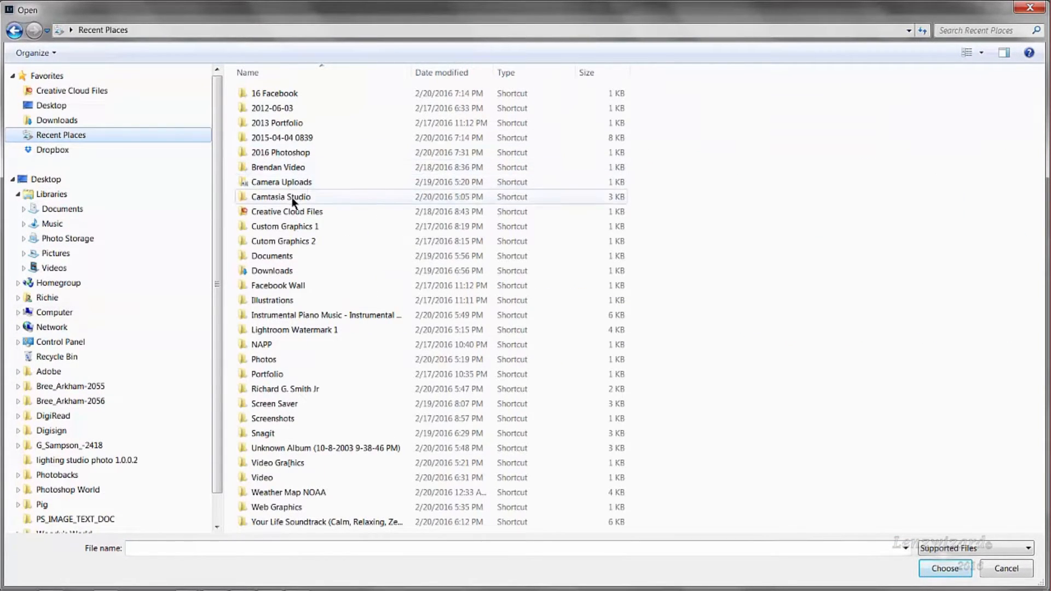
pyautogui.doubleClick(290, 150)
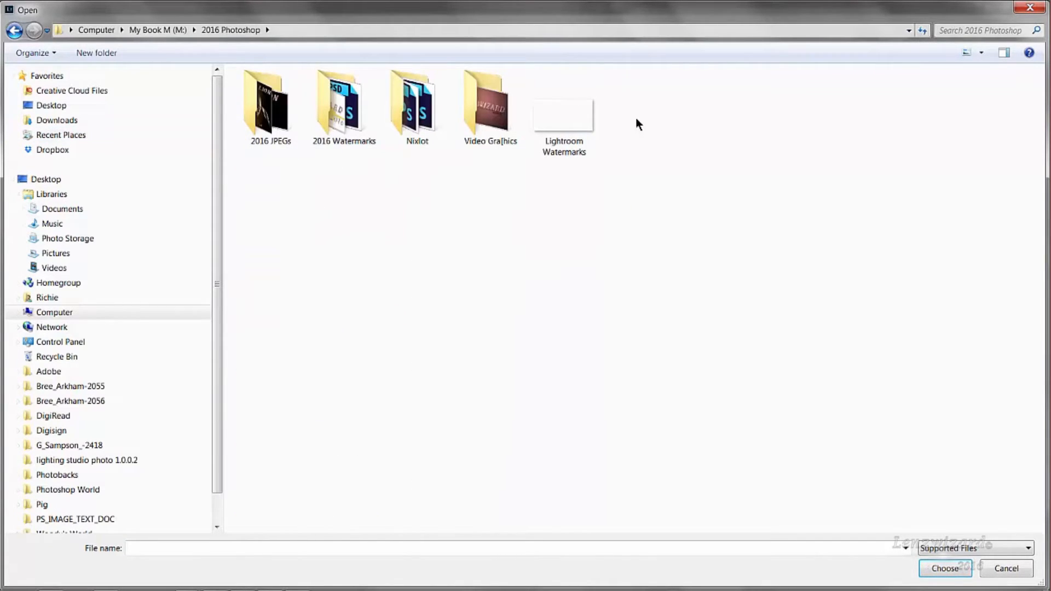
pyautogui.doubleClick(564, 123)
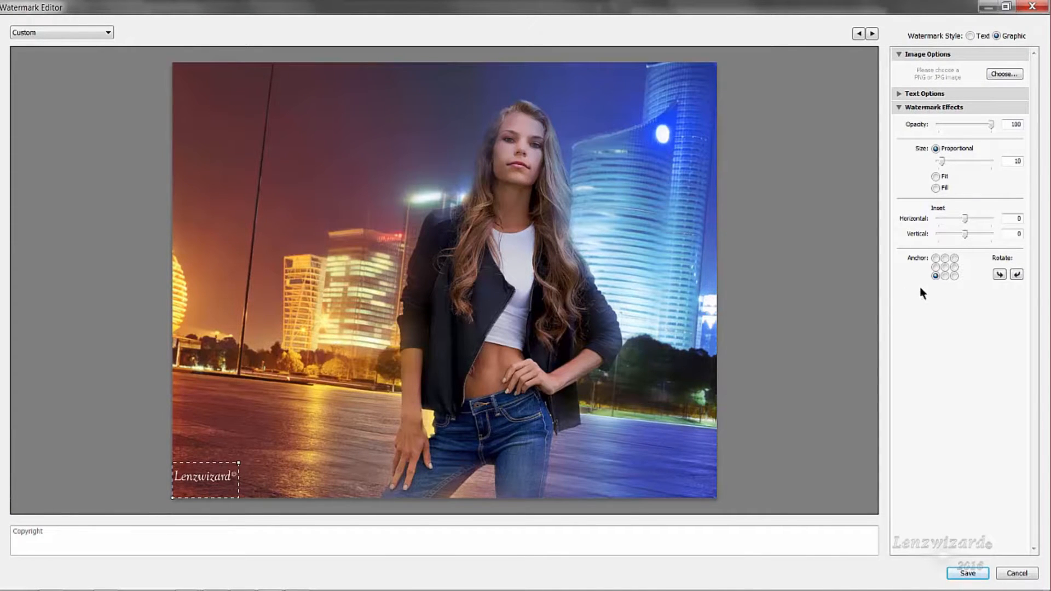
# - Anchor the watermark to the photo's lower-right corner with proportional size 21, horizontal inset 3 and vertical inset -4
pyautogui.click(954, 275)
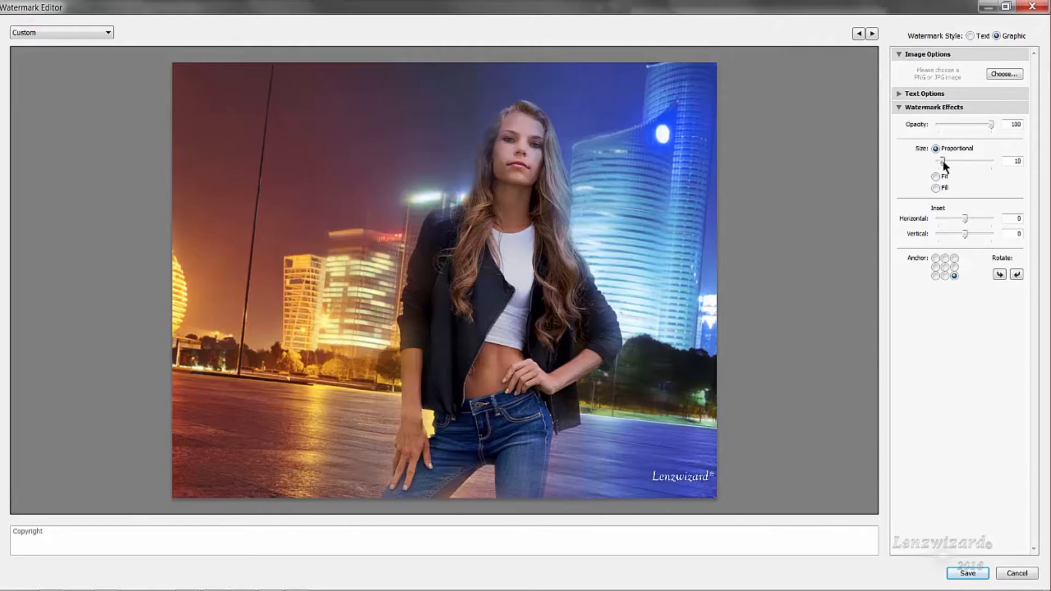
pyautogui.moveTo(941, 162); pyautogui.dragTo(947, 162)
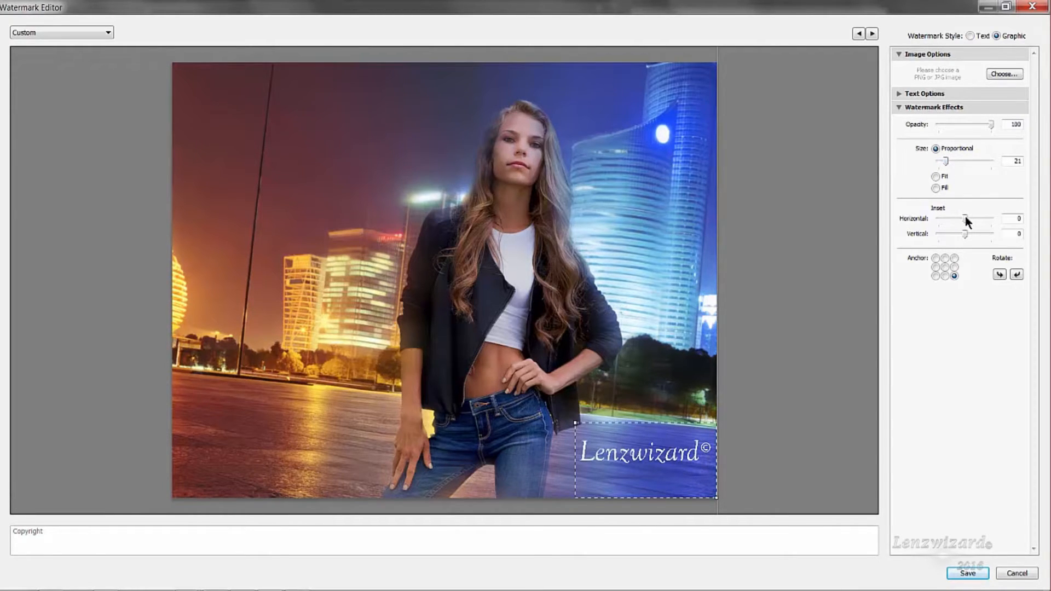
pyautogui.moveTo(965, 218); pyautogui.dragTo(974, 218)
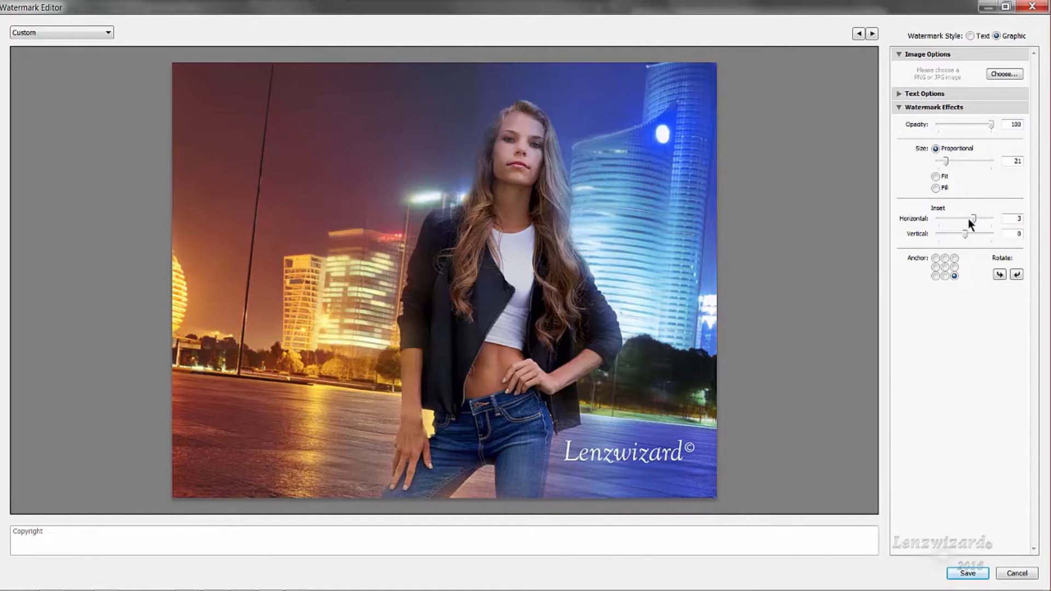
pyautogui.moveTo(966, 233); pyautogui.dragTo(956, 233)
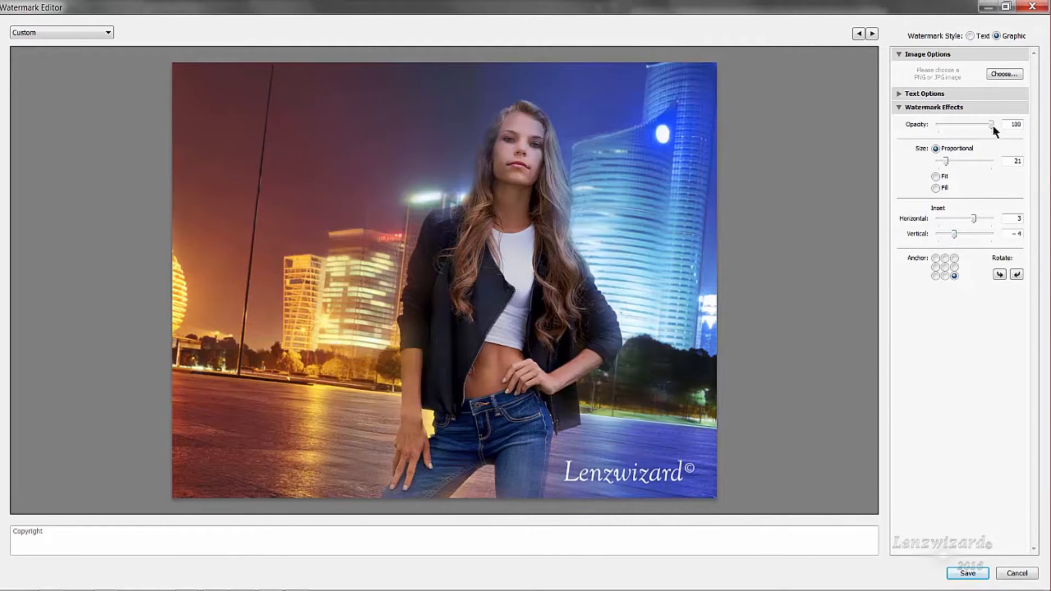
# - Reduce the watermark opacity to 63 and save the watermark as a new preset named Lenzwizard C
pyautogui.moveTo(992, 124); pyautogui.dragTo(988, 124)
pyautogui.moveTo(980, 127); pyautogui.dragTo(974, 129)
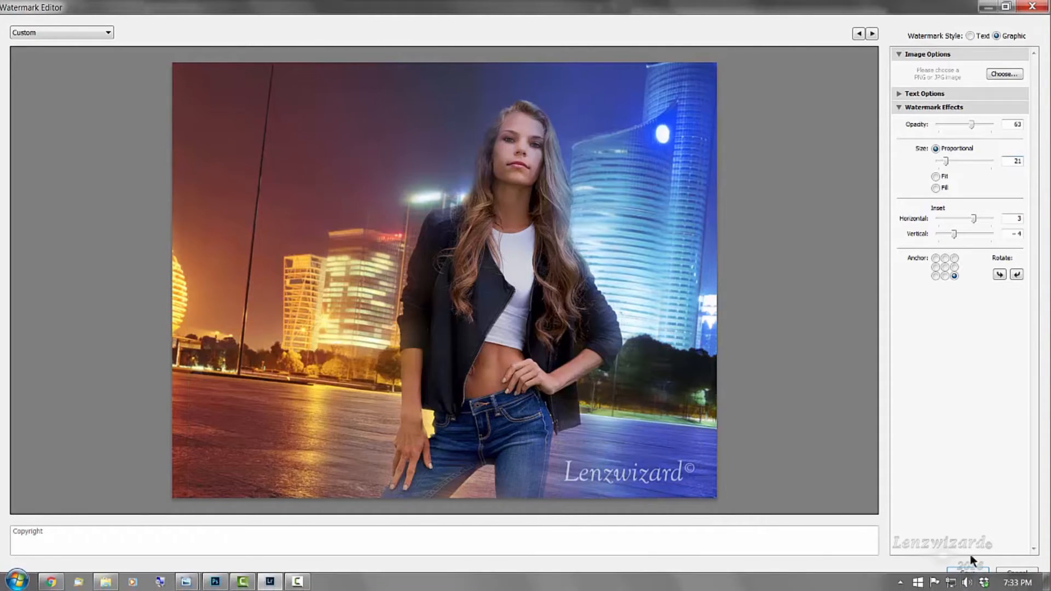
pyautogui.click(967, 573)
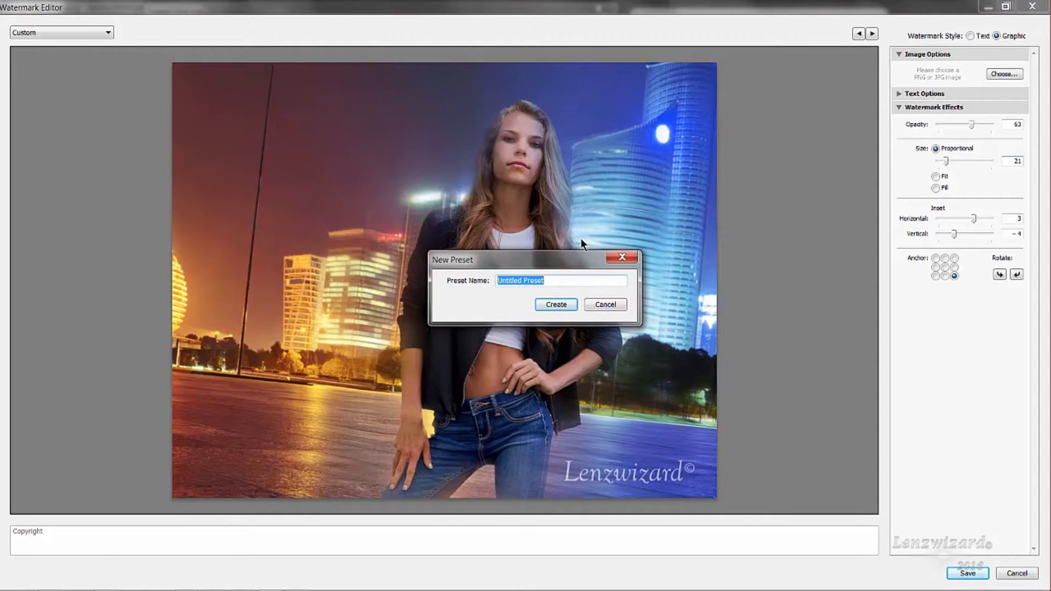
pyautogui.write('Lenzwizard C')
pyautogui.click(549, 305)
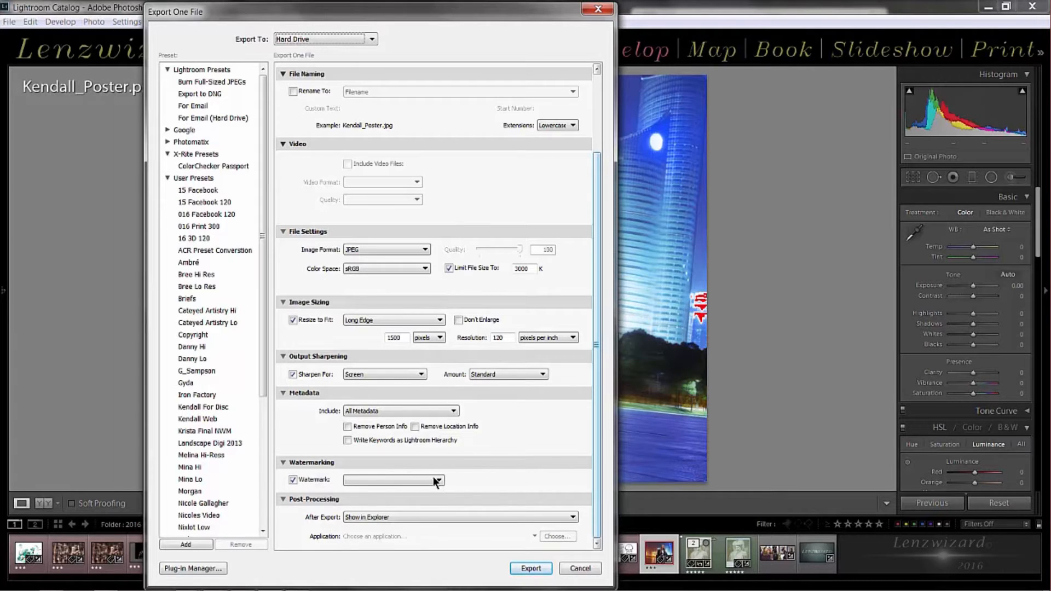
# - Export Kendall_Poster with the Lenzwizard C watermark, overwriting the existing file, and open the exported image
pyautogui.click(376, 481)
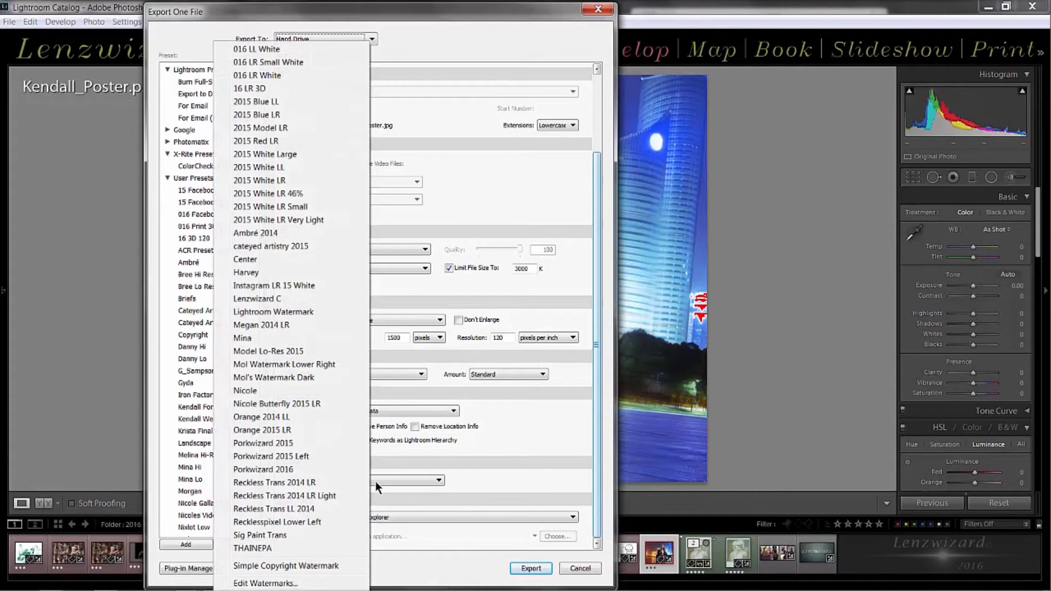
pyautogui.click(267, 302)
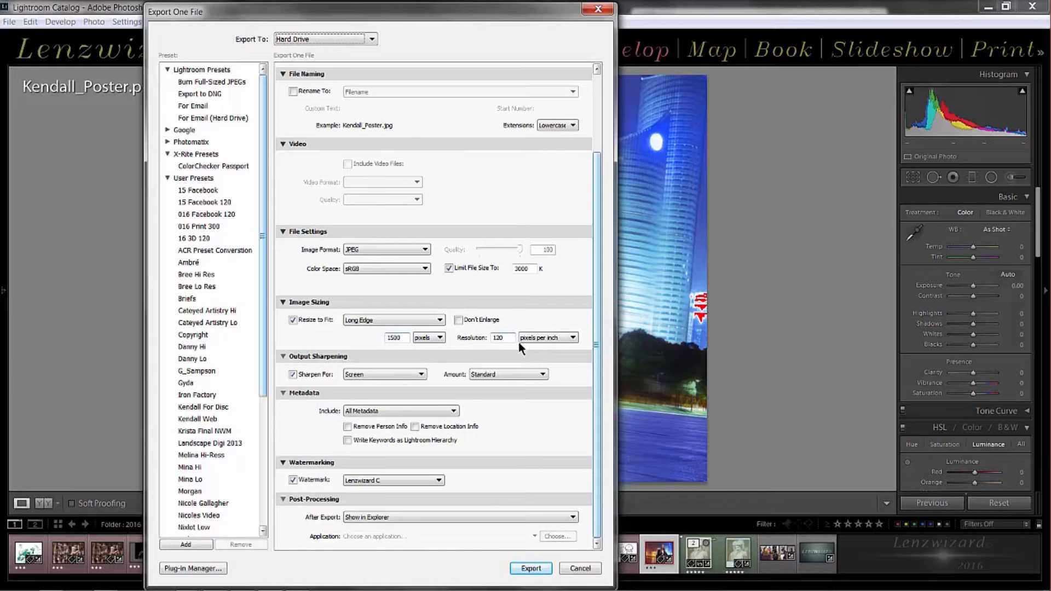
pyautogui.click(530, 569)
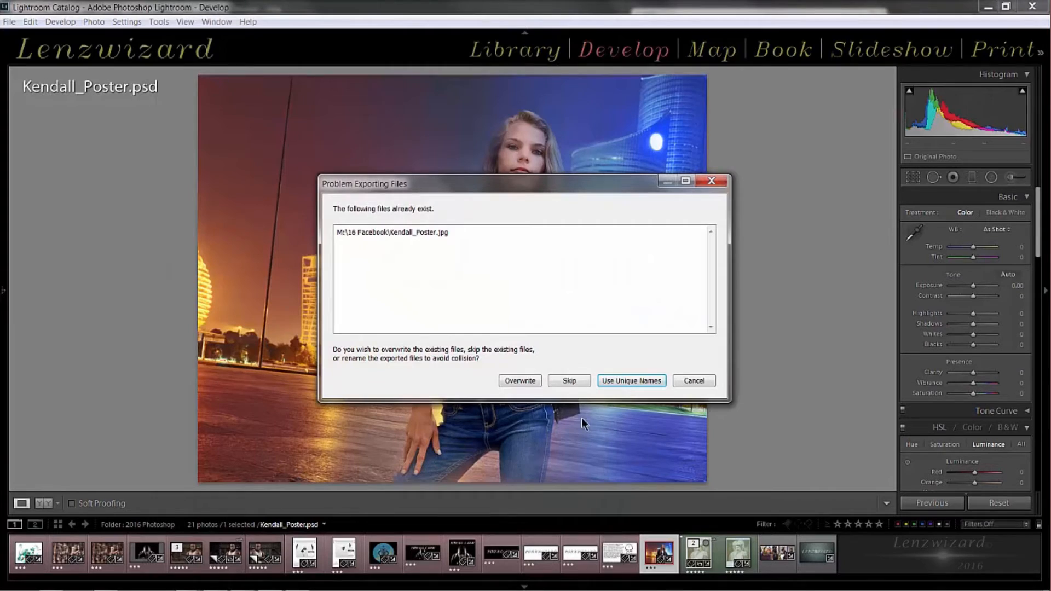
pyautogui.click(520, 381)
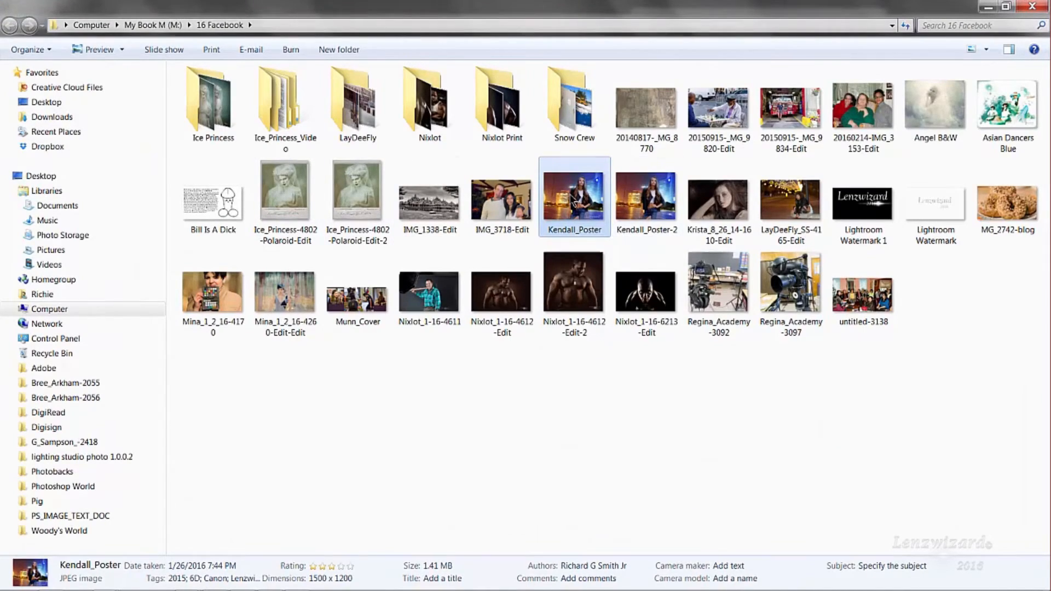
pyautogui.doubleClick(571, 198)
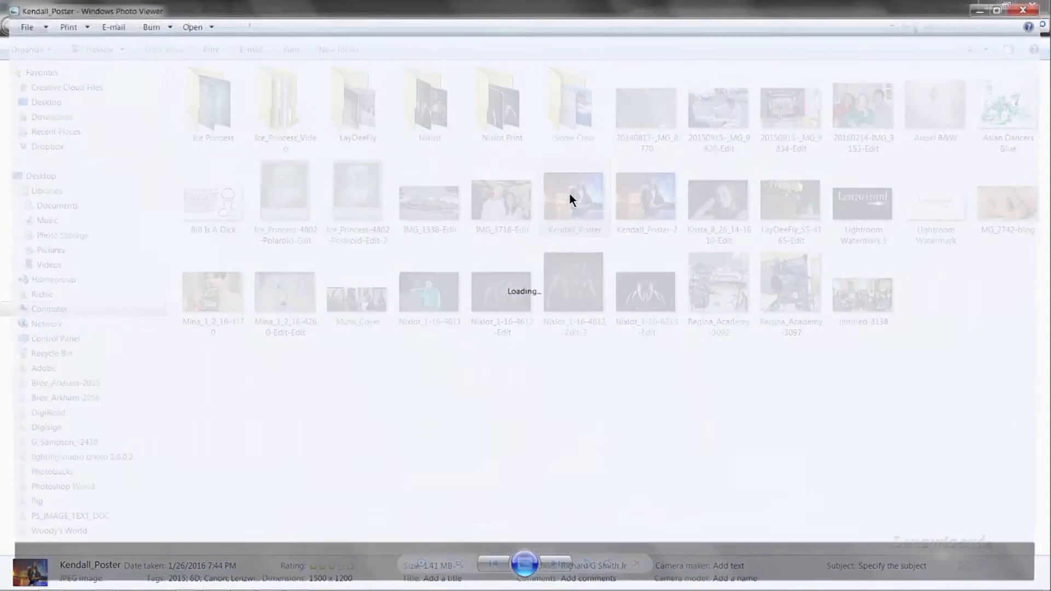